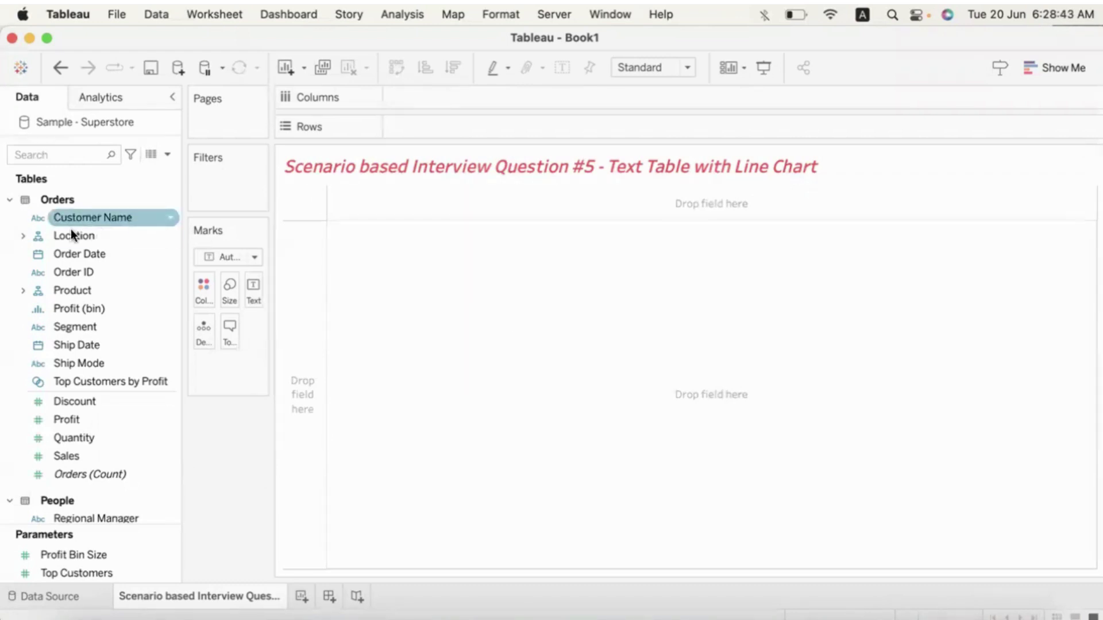
- Place Order Date on the columns and set it to the continuous month level (May 2015 format)
{"action": "left_click_drag", "start_coordinate": [74, 253], "coordinate": [458, 101]}
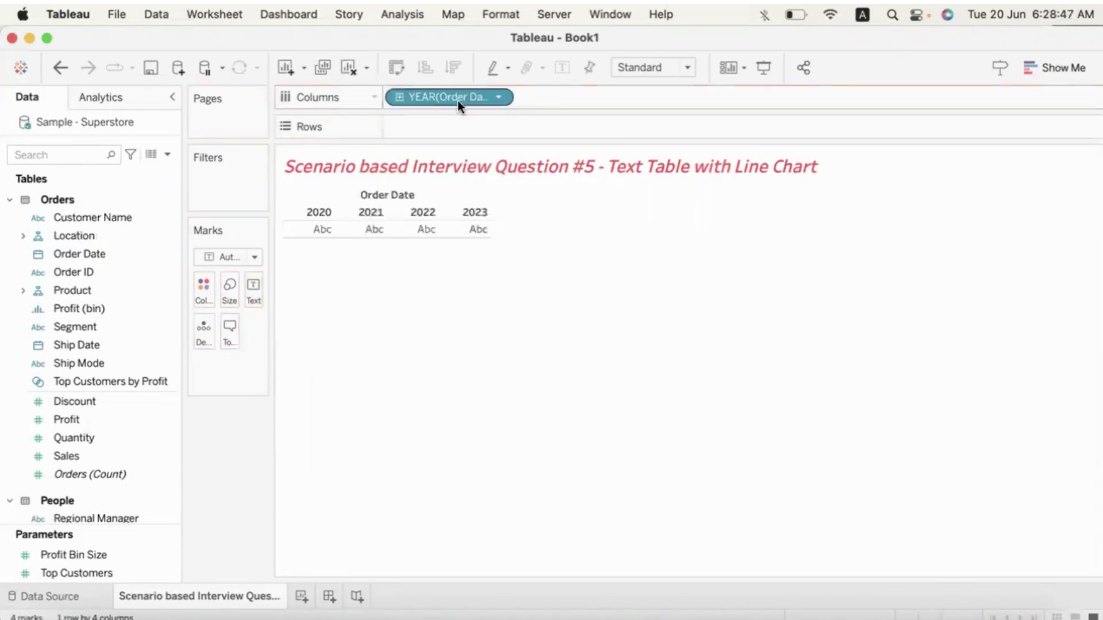
{"action": "left_click", "coordinate": [499, 98]}
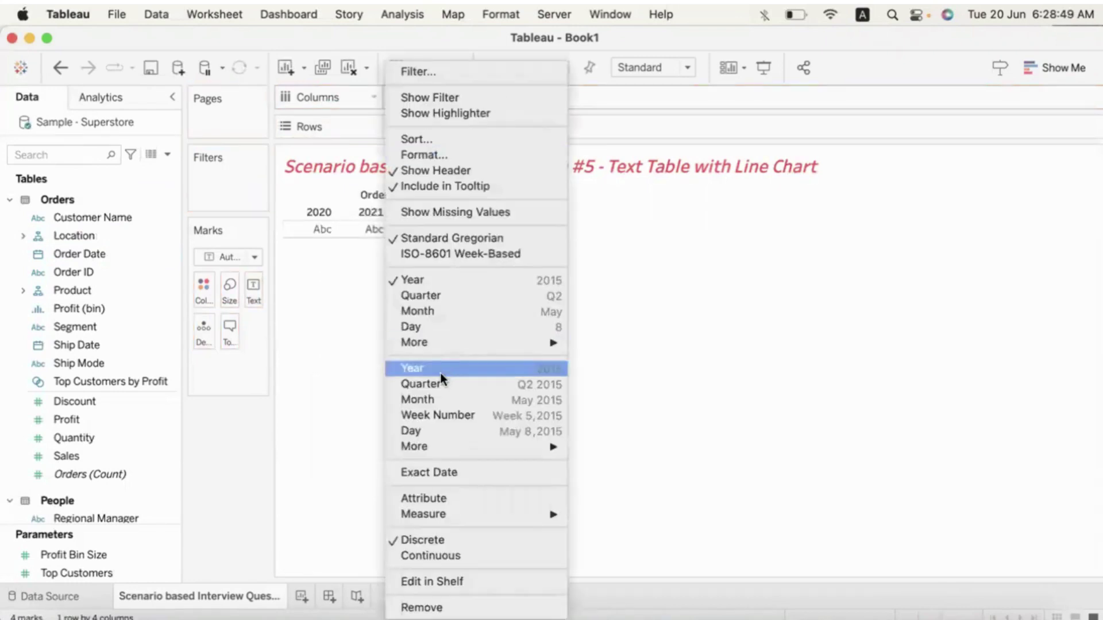
{"action": "left_click", "coordinate": [433, 396]}
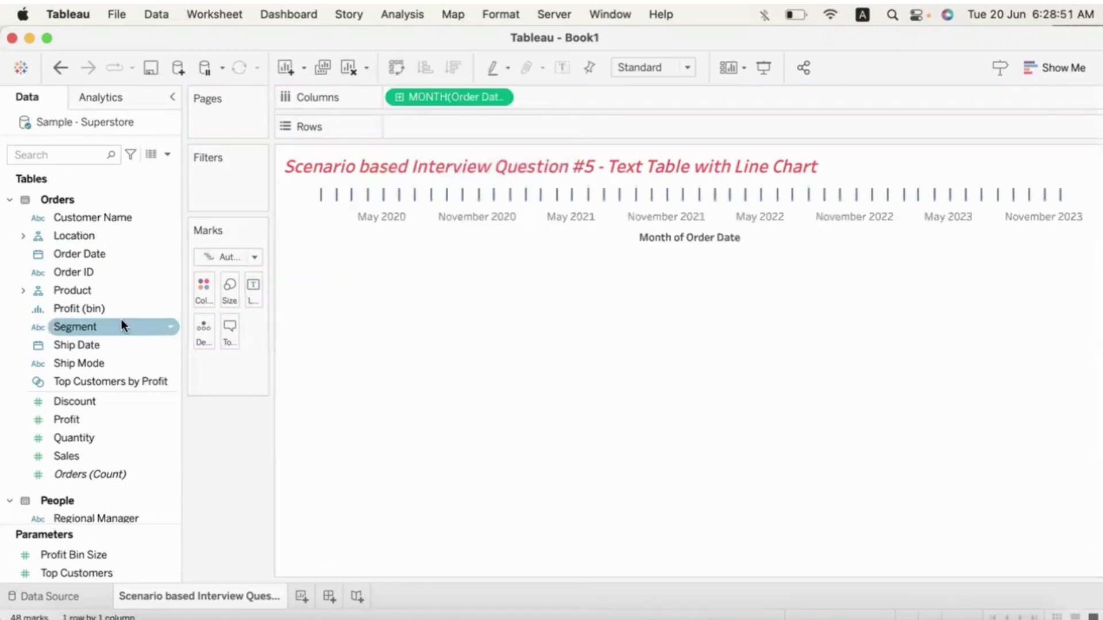
- Add Sub-Category from the Product hierarchy to the rows, followed by Sales as a measure
{"action": "left_click", "coordinate": [22, 292]}
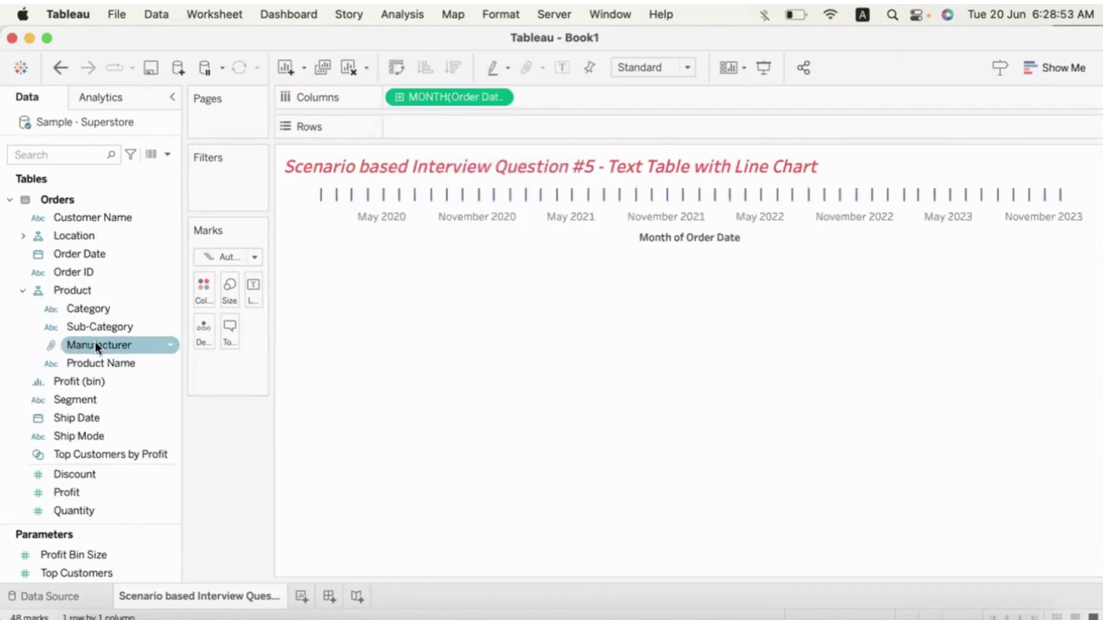
{"action": "left_click_drag", "start_coordinate": [88, 327], "coordinate": [408, 133]}
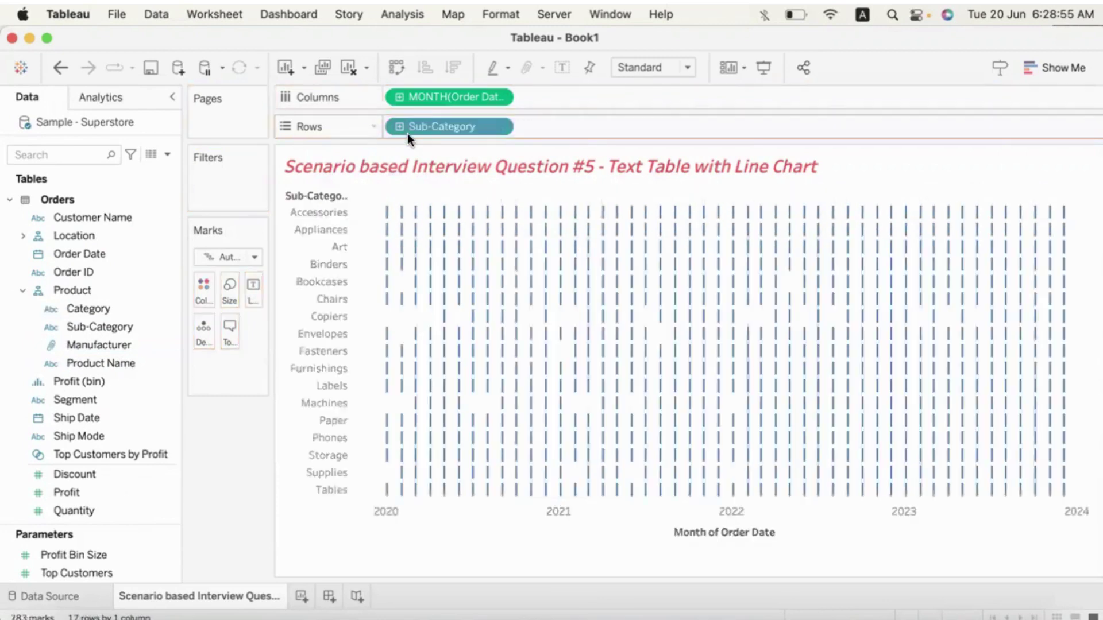
{"action": "scroll", "coordinate": [91, 471], "scroll_direction": "down", "scroll_amount": 3}
{"action": "left_click_drag", "start_coordinate": [67, 438], "coordinate": [567, 123]}
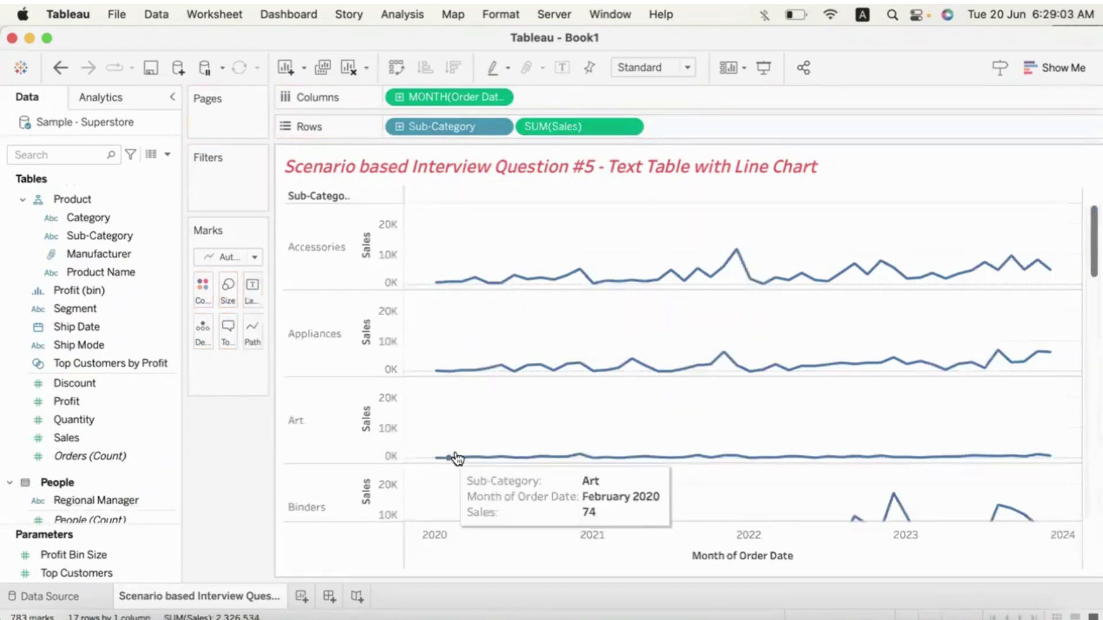
- Examine the monthly sales lines and shared Sales axis scale across sub-categories such as Art, Copiers, Labels and Machines
{"action": "left_click", "coordinate": [315, 422]}
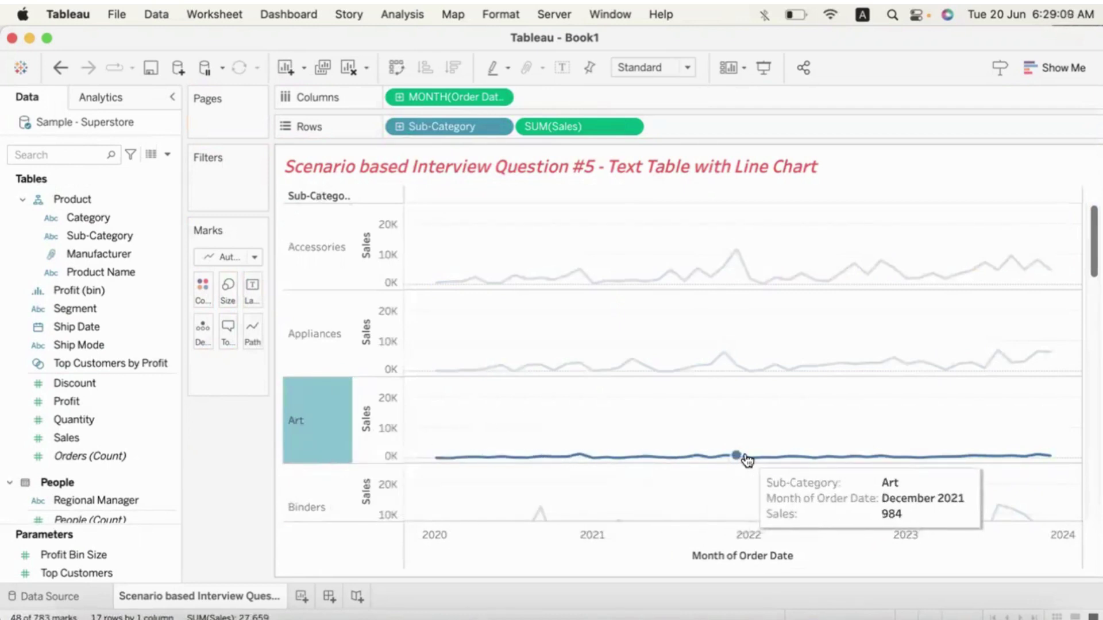
{"action": "left_click", "coordinate": [382, 422]}
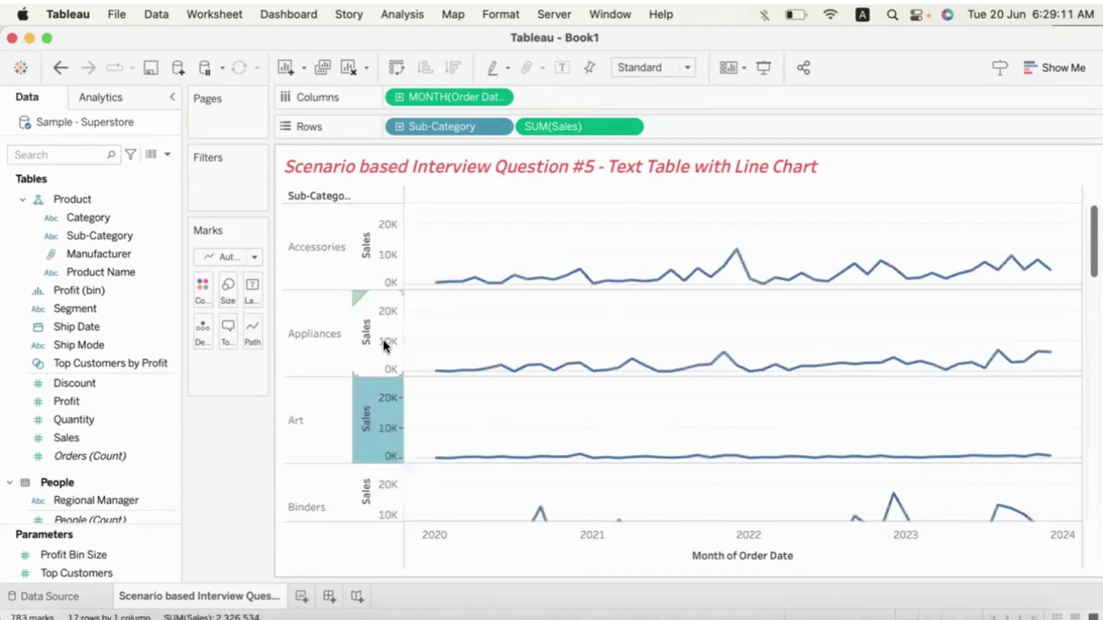
{"action": "scroll", "coordinate": [506, 396], "scroll_direction": "down", "scroll_amount": 3}
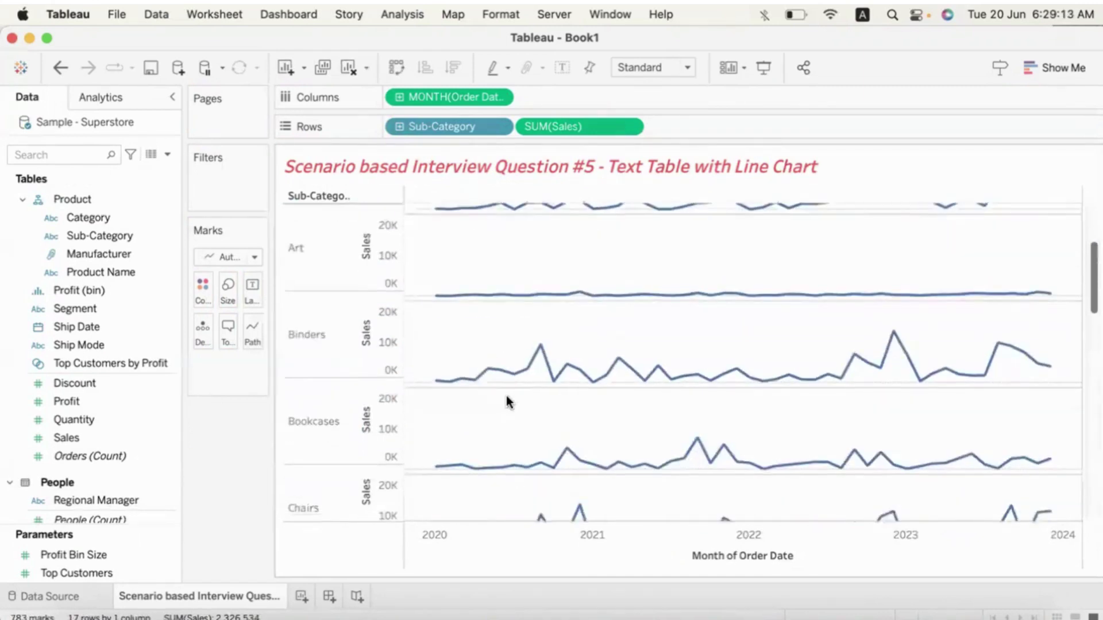
{"action": "scroll", "coordinate": [505, 395], "scroll_direction": "down", "scroll_amount": 1}
{"action": "scroll", "coordinate": [510, 441], "scroll_direction": "down", "scroll_amount": 2}
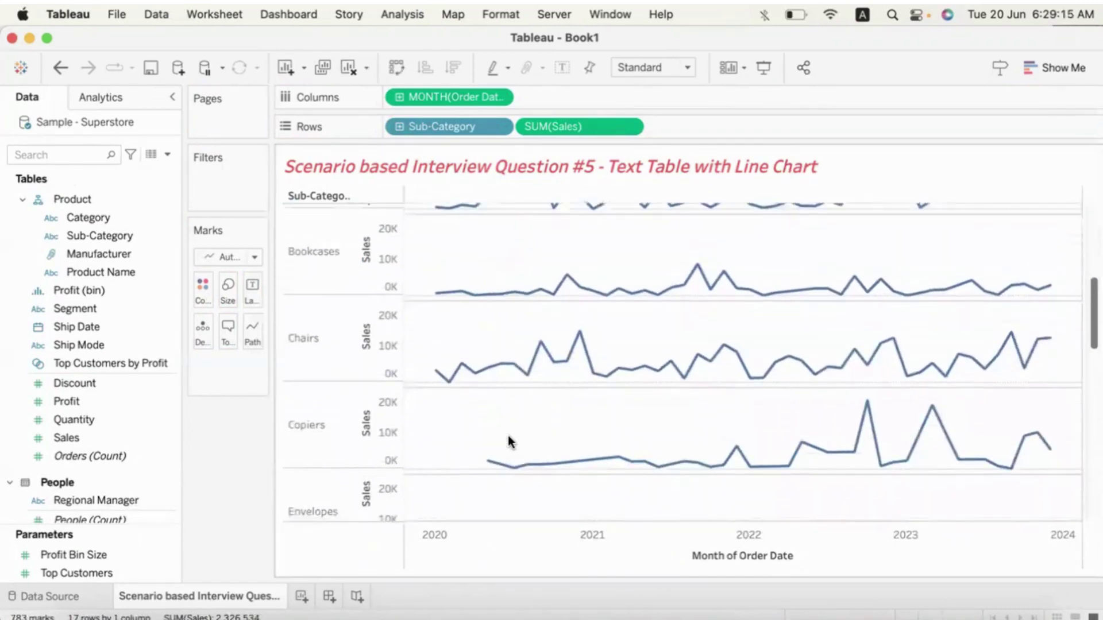
{"action": "scroll", "coordinate": [509, 441], "scroll_direction": "down", "scroll_amount": 1}
{"action": "left_click", "coordinate": [387, 394]}
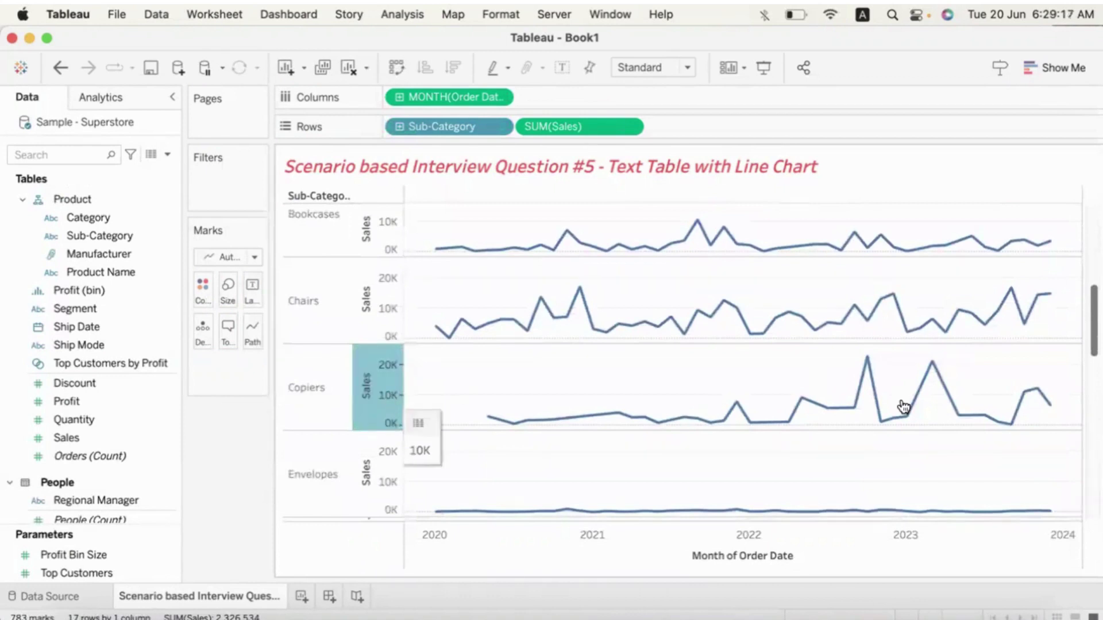
{"action": "scroll", "coordinate": [638, 378], "scroll_direction": "down", "scroll_amount": 2}
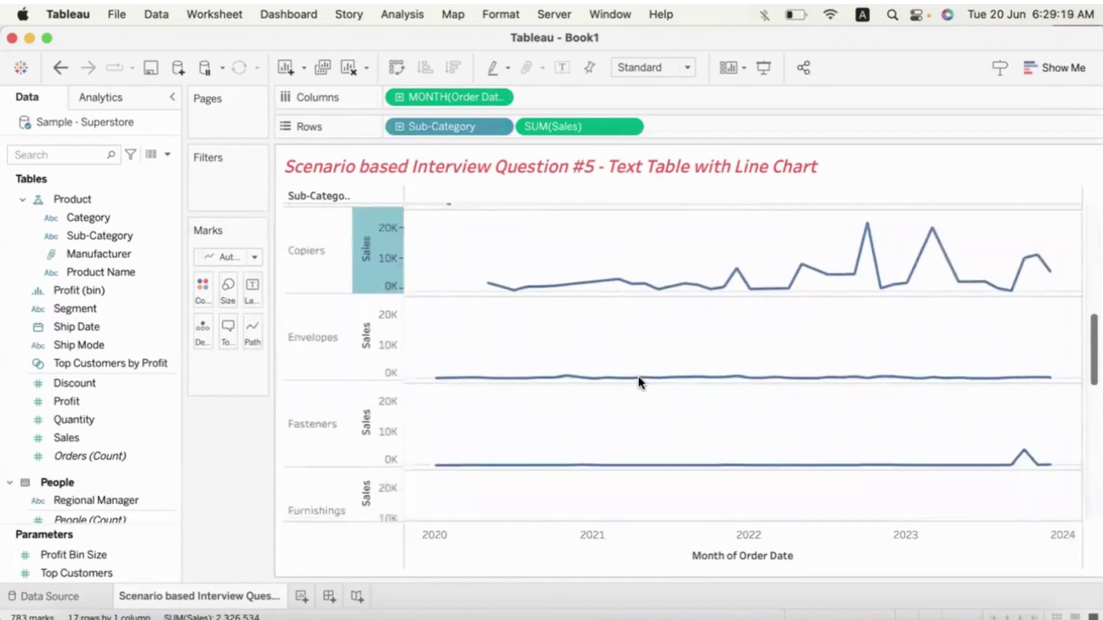
{"action": "scroll", "coordinate": [639, 382], "scroll_direction": "down", "scroll_amount": 5}
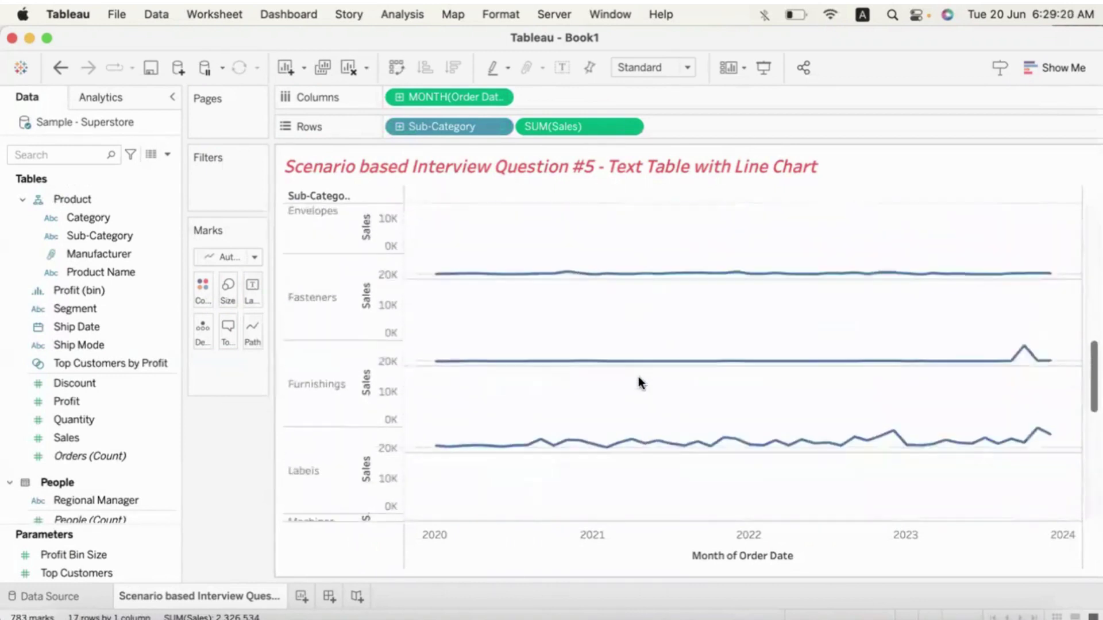
{"action": "left_click", "coordinate": [384, 390]}
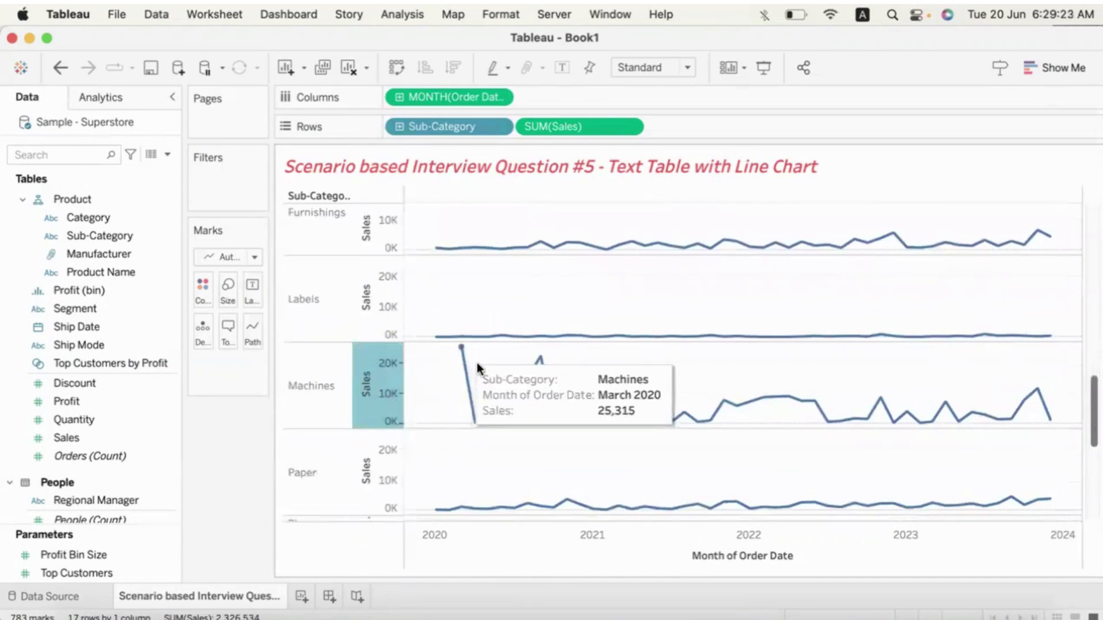
{"action": "mouse_move", "coordinate": [521, 343]}
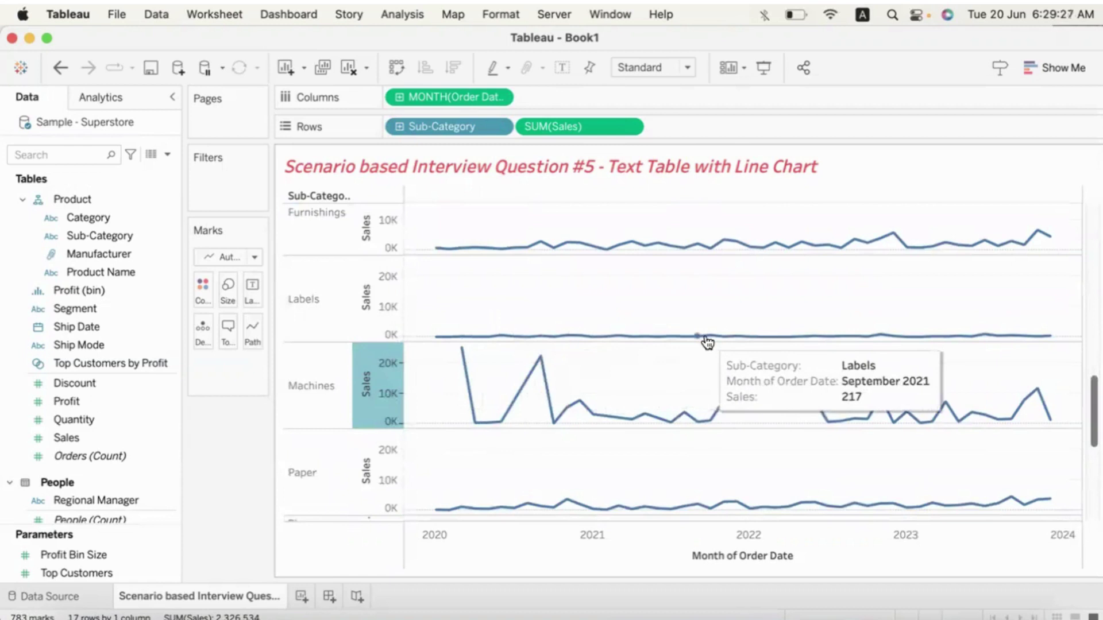
{"action": "left_click", "coordinate": [740, 300]}
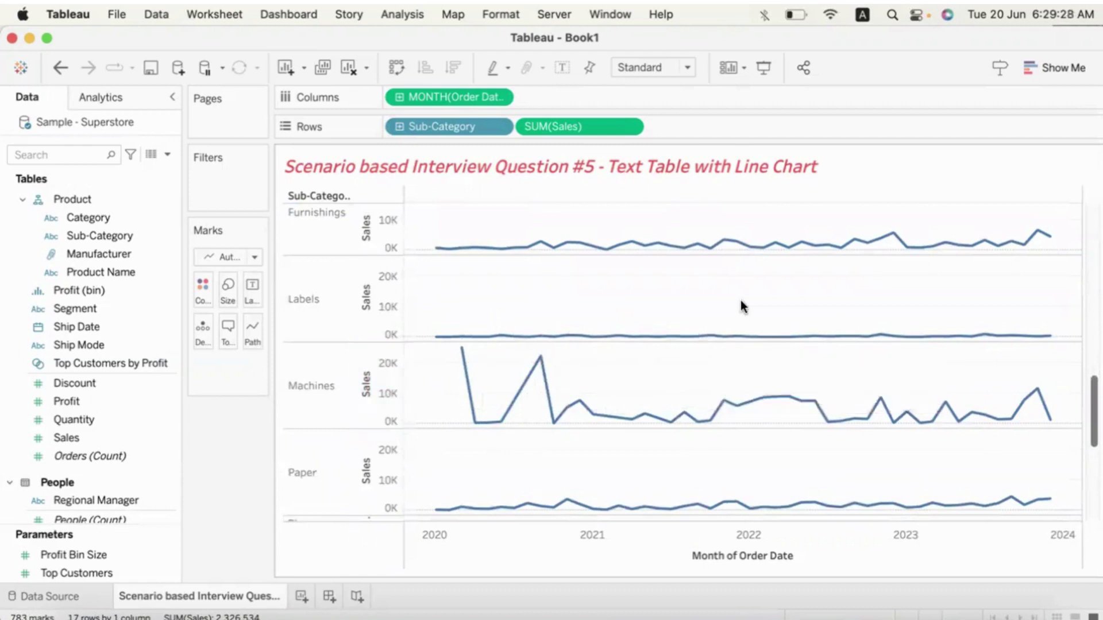
- Set the Sales axis to independent axis ranges for each row or column
{"action": "left_click", "coordinate": [380, 294]}
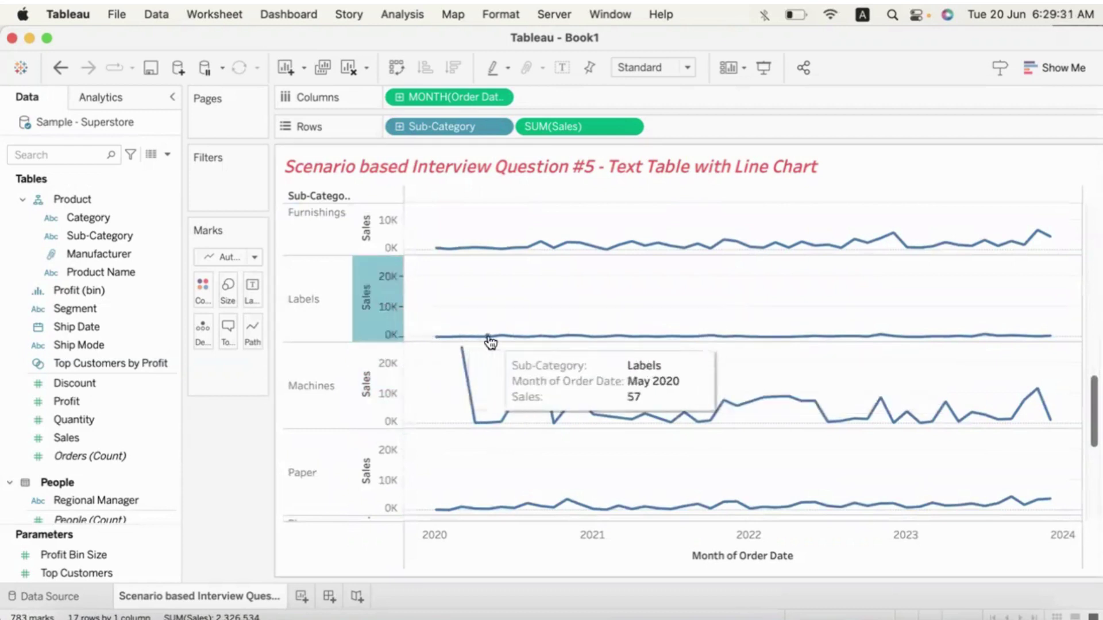
{"action": "right_click", "coordinate": [388, 288]}
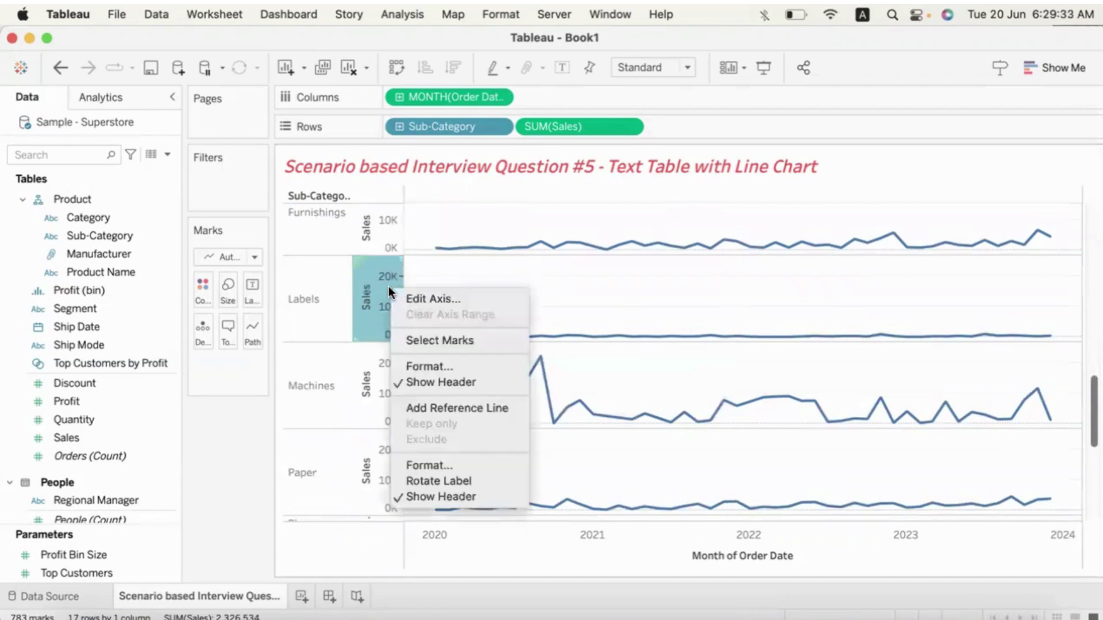
{"action": "left_click", "coordinate": [478, 300]}
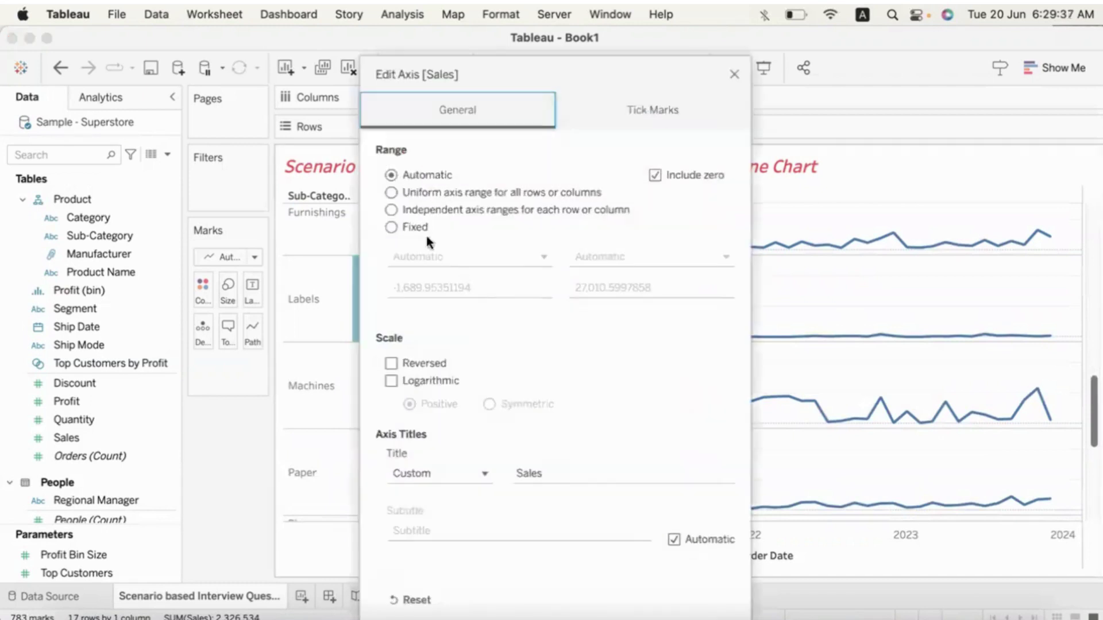
{"action": "left_click", "coordinate": [391, 210]}
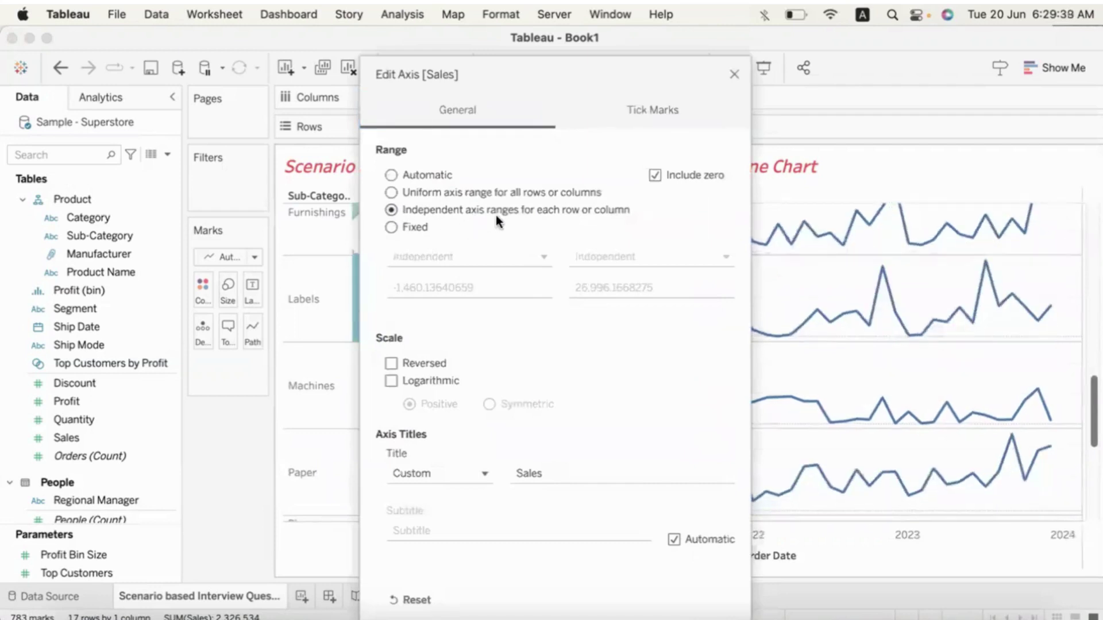
{"action": "left_click", "coordinate": [733, 74]}
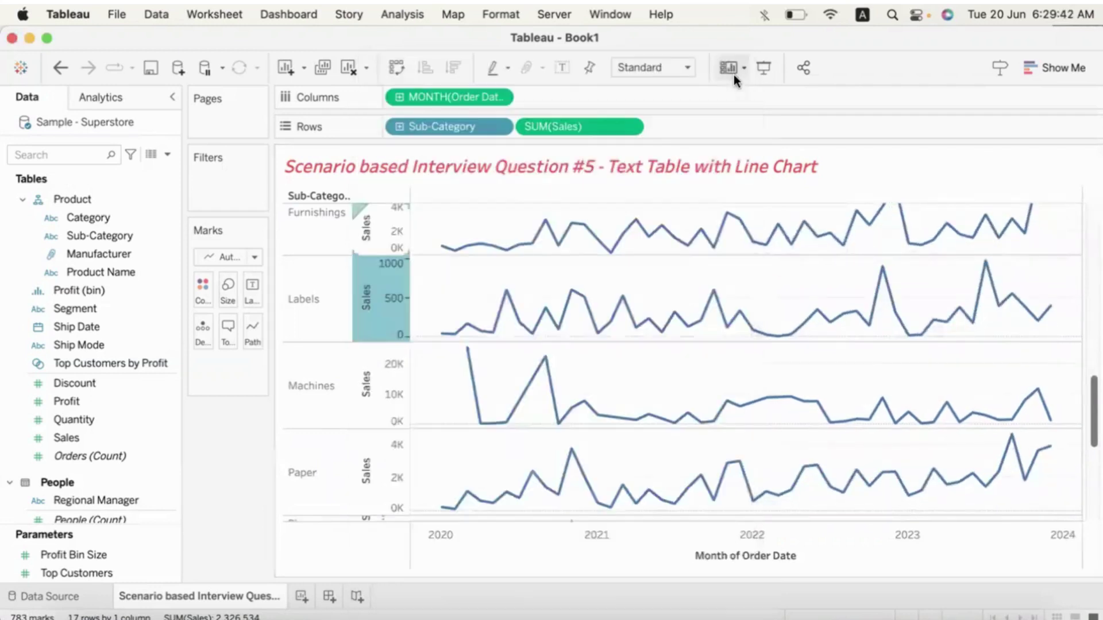
- Examine the monthly trend and individual Sales axis ranges of the Labels, Fasteners and Envelopes rows
{"action": "left_click", "coordinate": [319, 303]}
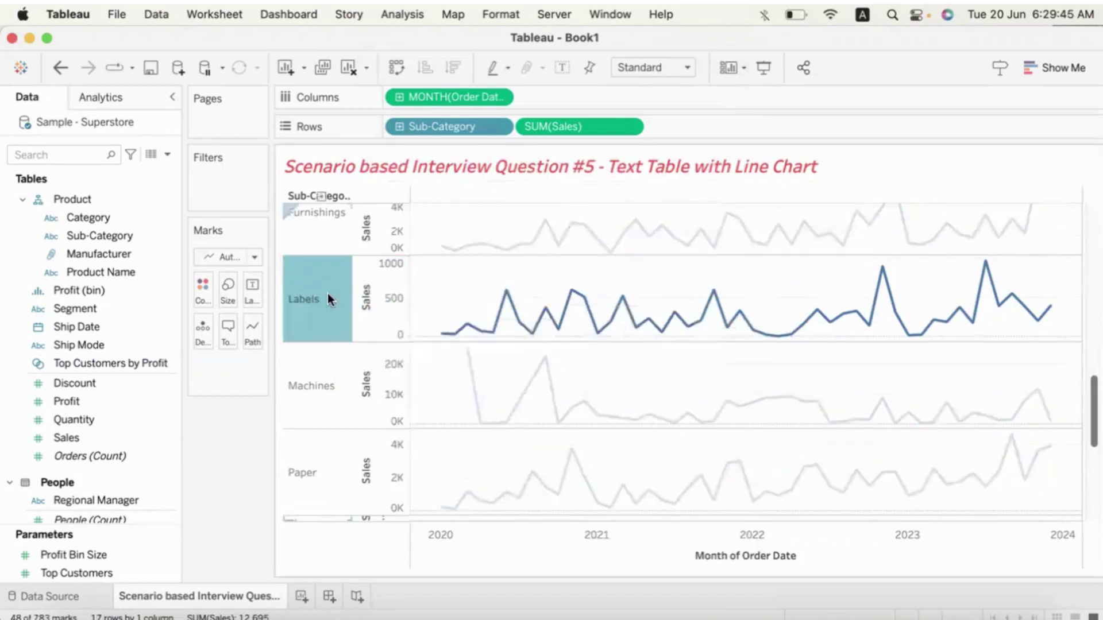
{"action": "mouse_move", "coordinate": [883, 280]}
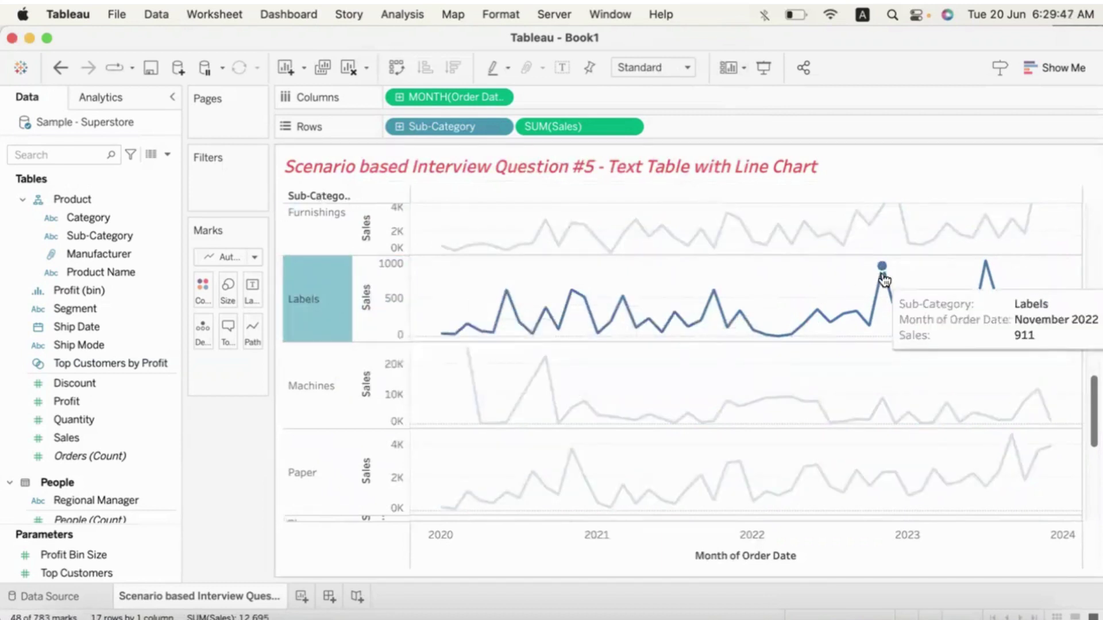
{"action": "mouse_move", "coordinate": [599, 329]}
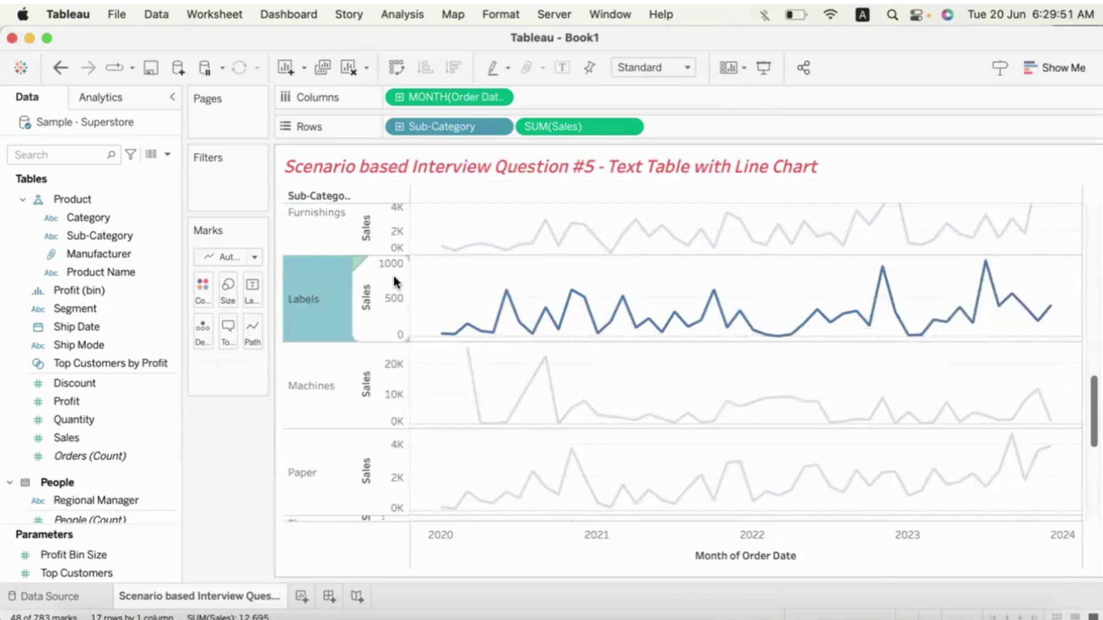
{"action": "left_click", "coordinate": [391, 312]}
{"action": "scroll", "coordinate": [394, 347], "scroll_direction": "up", "scroll_amount": 5}
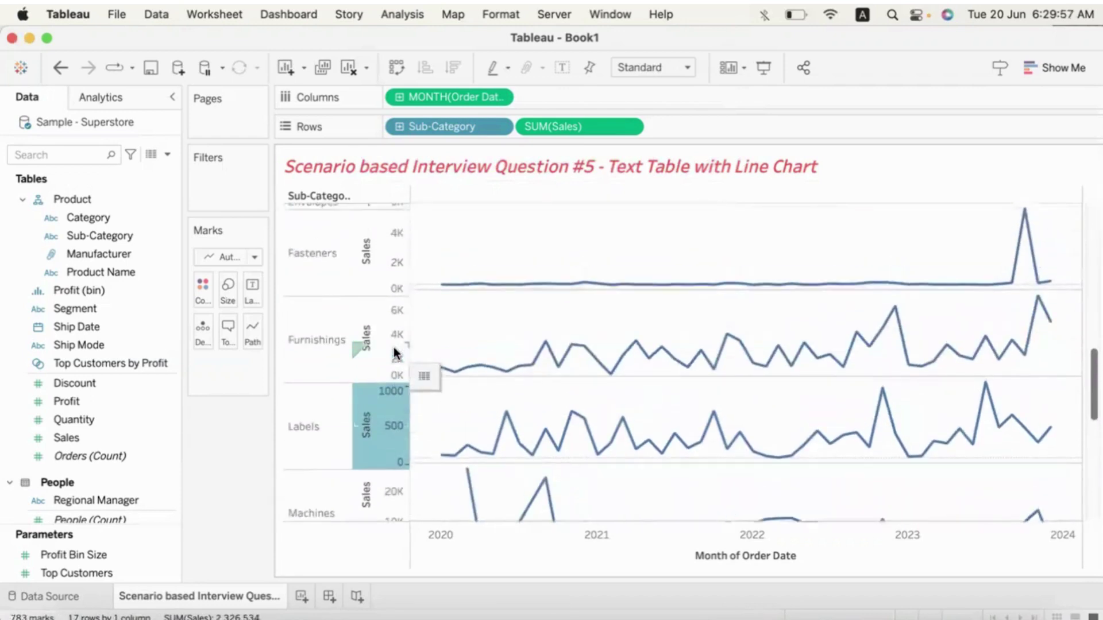
{"action": "left_click", "coordinate": [395, 283]}
{"action": "scroll", "coordinate": [395, 283], "scroll_direction": "up", "scroll_amount": 3}
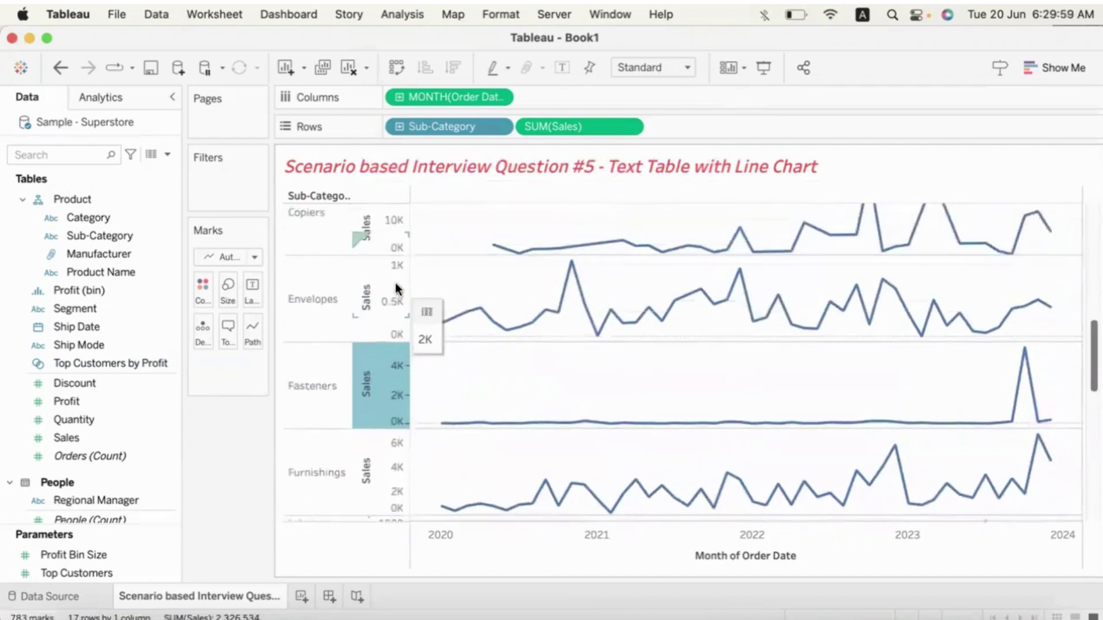
{"action": "left_click", "coordinate": [395, 332]}
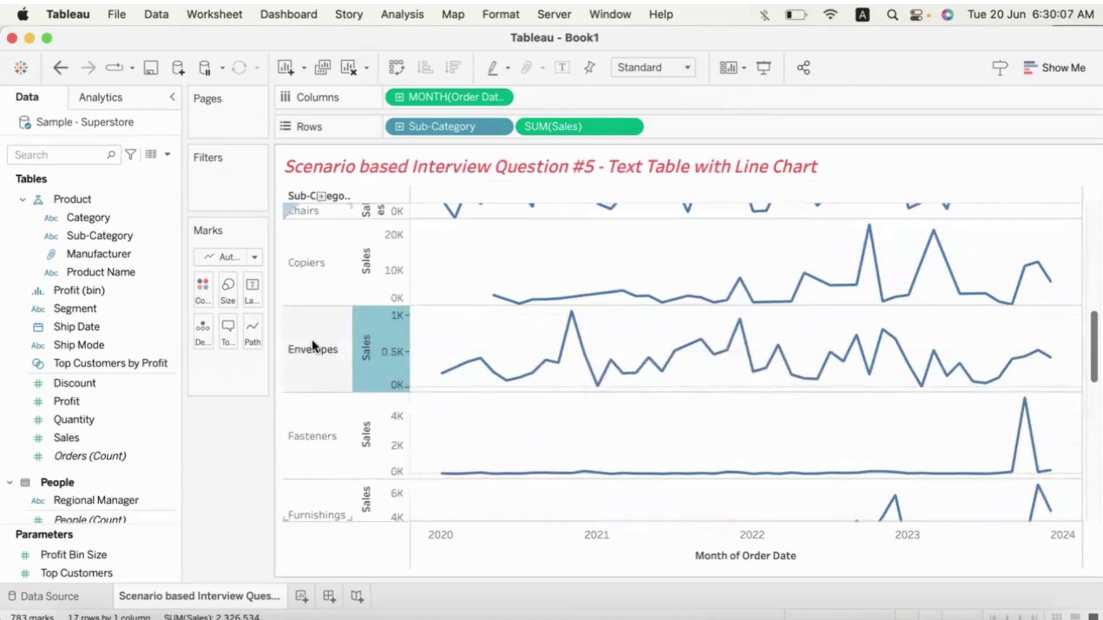
{"action": "left_click", "coordinate": [462, 331]}
- Hide the Sales axis header from the sub-category line charts
{"action": "scroll", "coordinate": [462, 331], "scroll_direction": "up", "scroll_amount": 10}
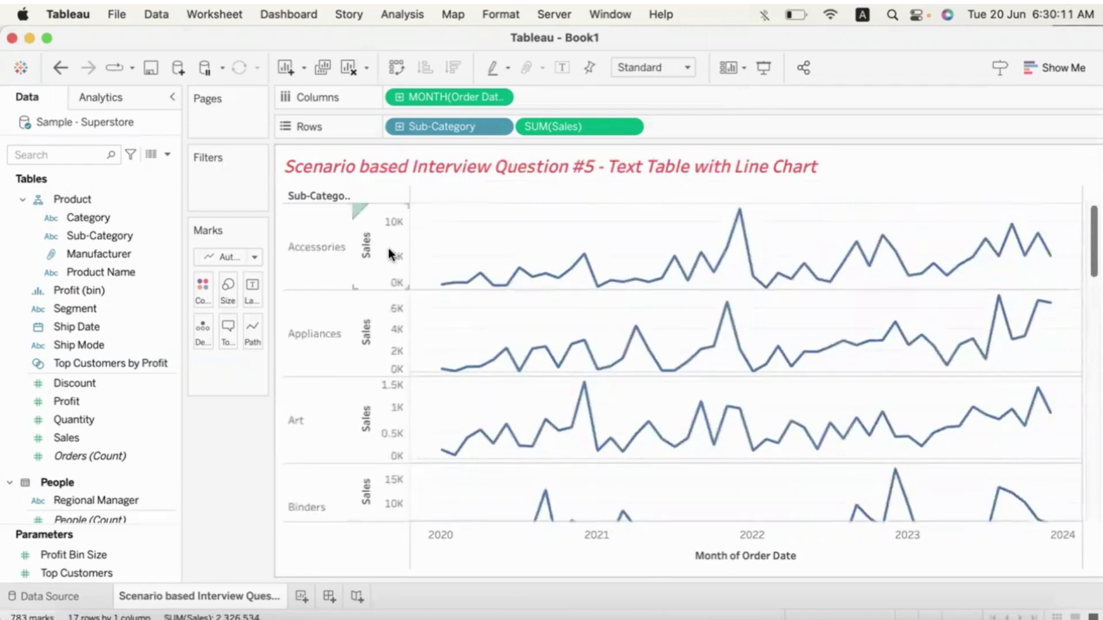
{"action": "left_click", "coordinate": [389, 253]}
{"action": "right_click", "coordinate": [389, 253]}
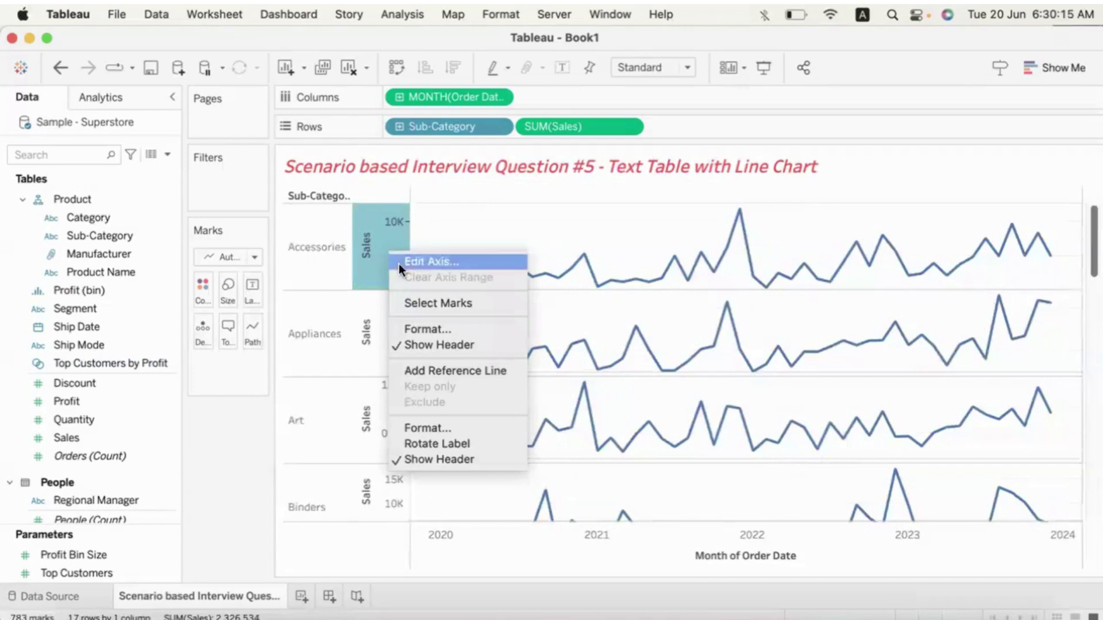
{"action": "left_click", "coordinate": [398, 345]}
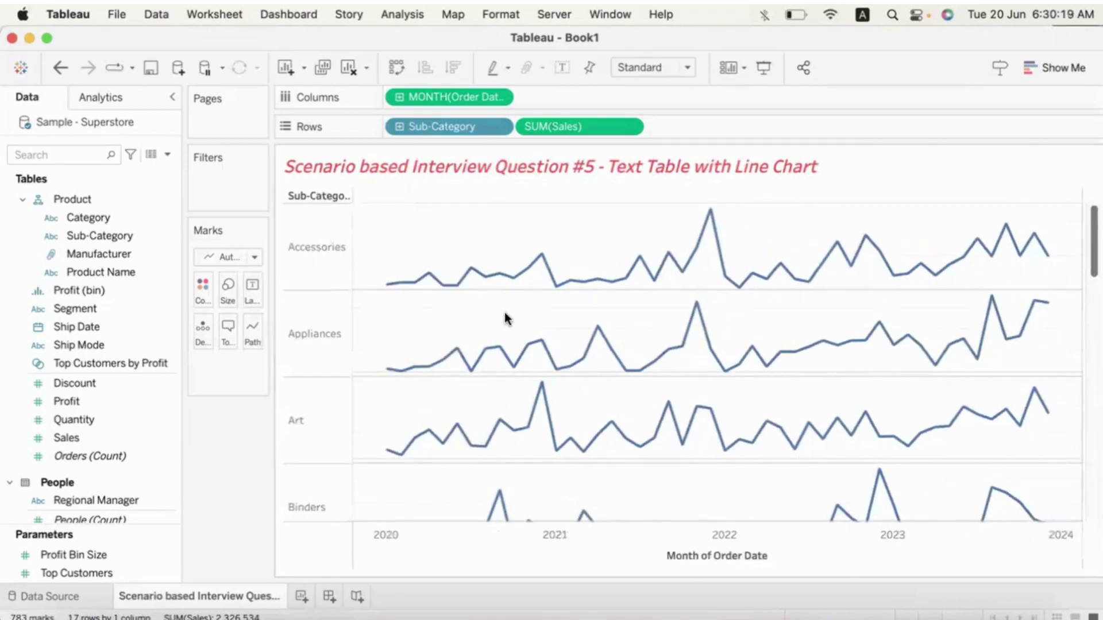
- Set the row grid lines to None in the line formatting and return to the sheet-level line settings
{"action": "left_click", "coordinate": [508, 15]}
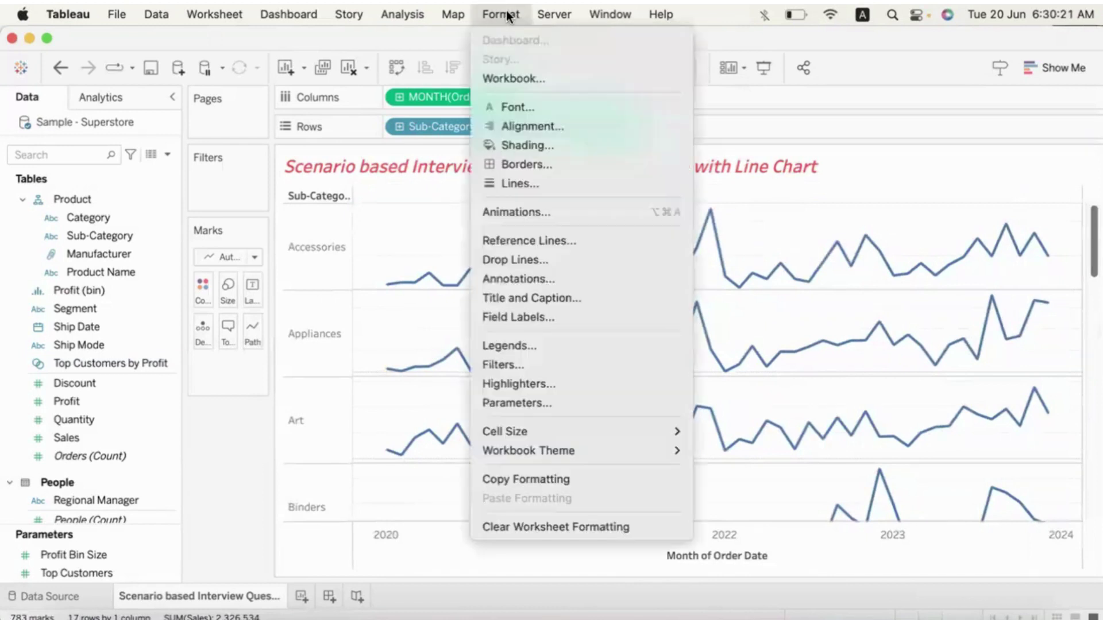
{"action": "left_click", "coordinate": [522, 181]}
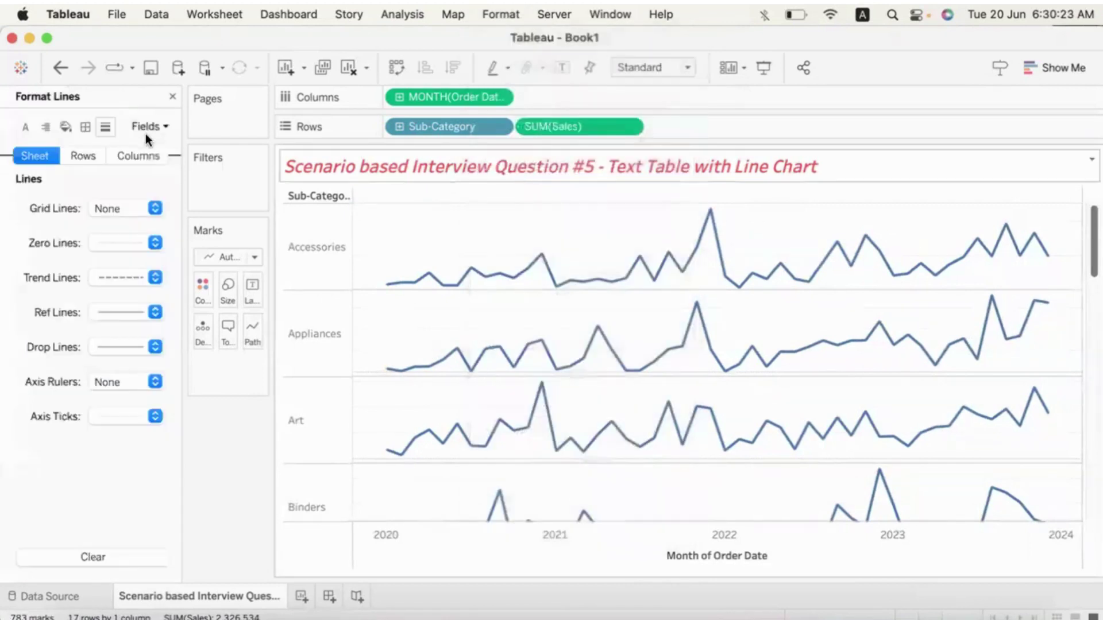
{"action": "left_click", "coordinate": [90, 156]}
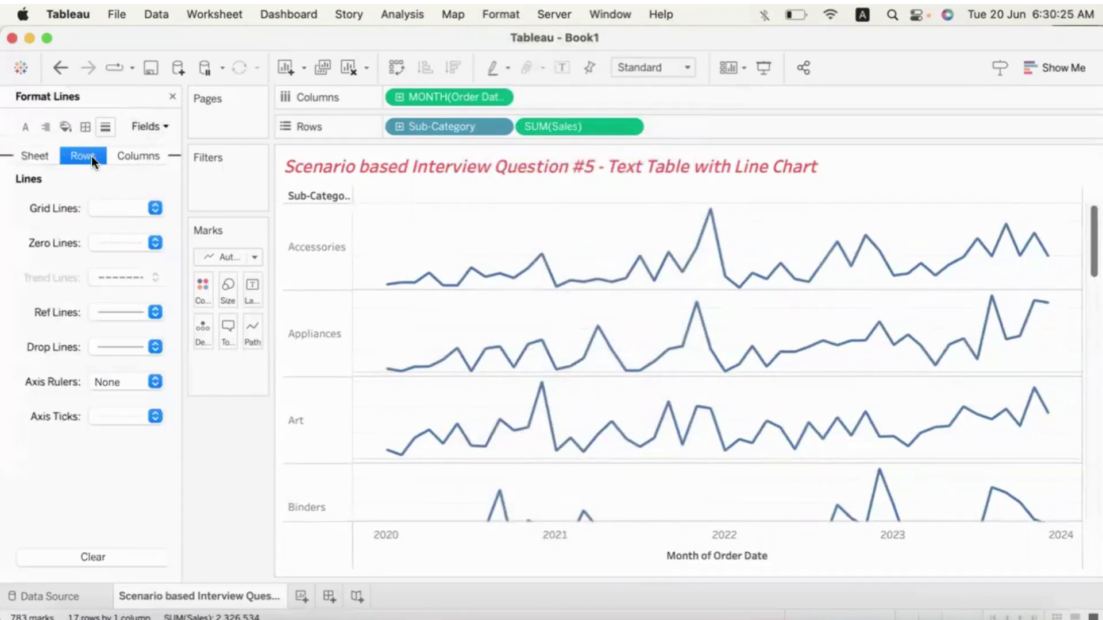
{"action": "left_click", "coordinate": [115, 208]}
{"action": "left_click", "coordinate": [124, 233]}
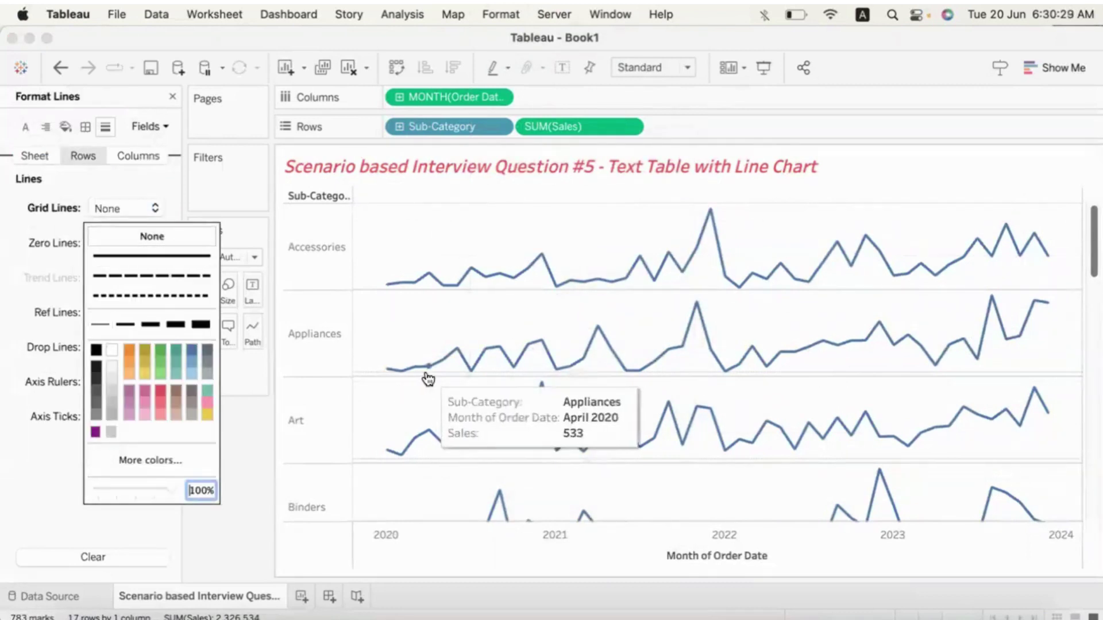
{"action": "left_click", "coordinate": [46, 170]}
{"action": "left_click", "coordinate": [37, 156]}
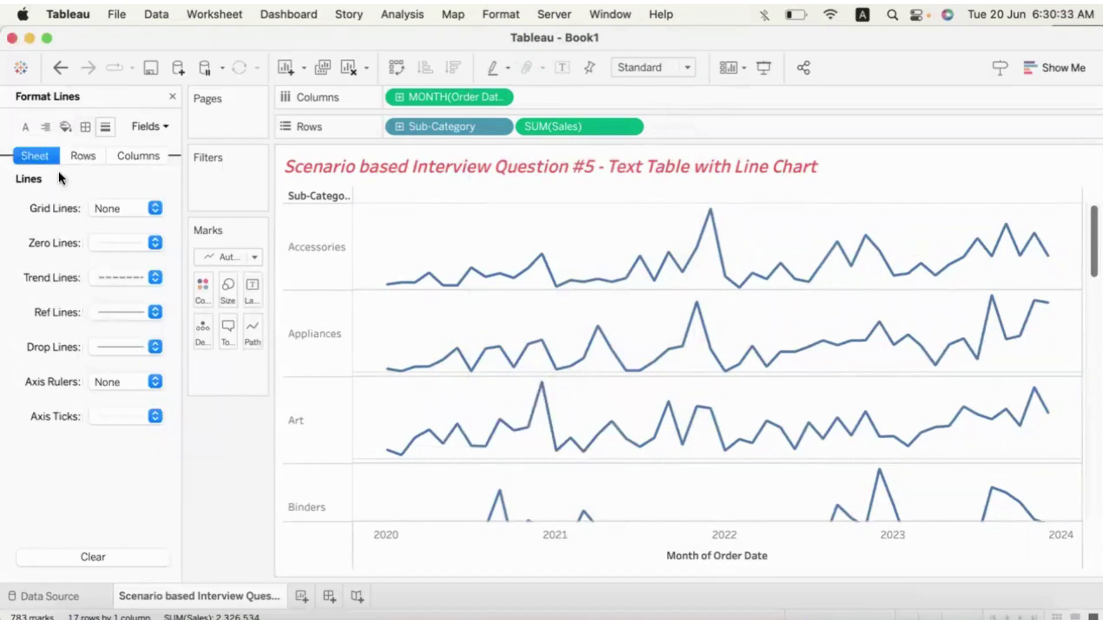
- Set the sheet's zero lines to None and close the line formatting
{"action": "left_click", "coordinate": [113, 241]}
{"action": "left_click", "coordinate": [122, 271]}
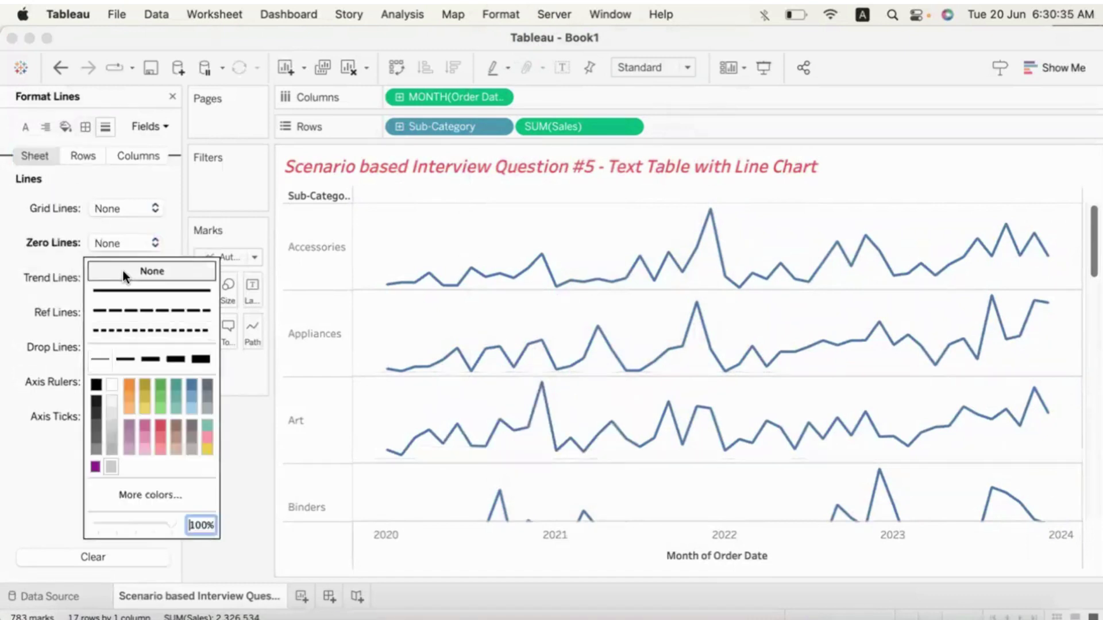
{"action": "left_click", "coordinate": [385, 303]}
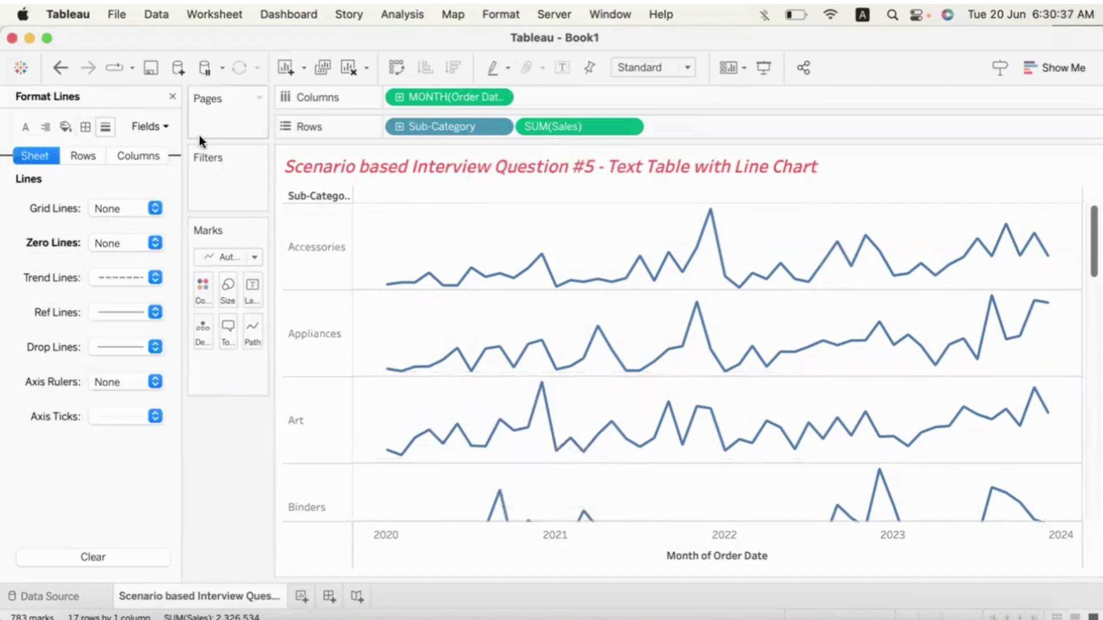
{"action": "left_click", "coordinate": [174, 96]}
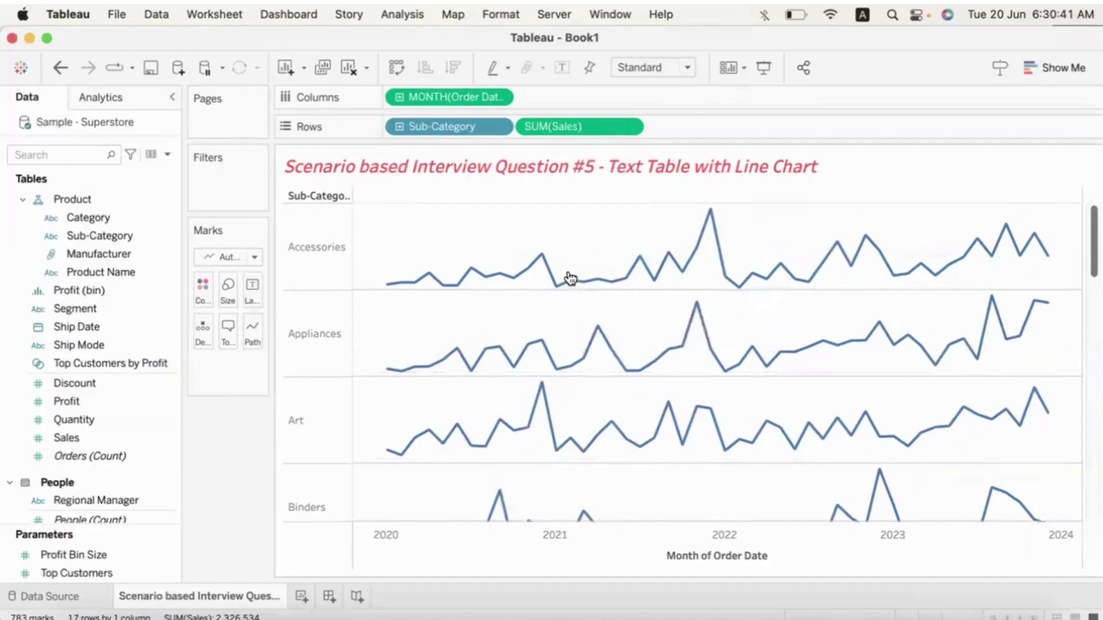
- Create a calculated field and name it Maximum Sales
{"action": "mouse_move", "coordinate": [713, 218]}
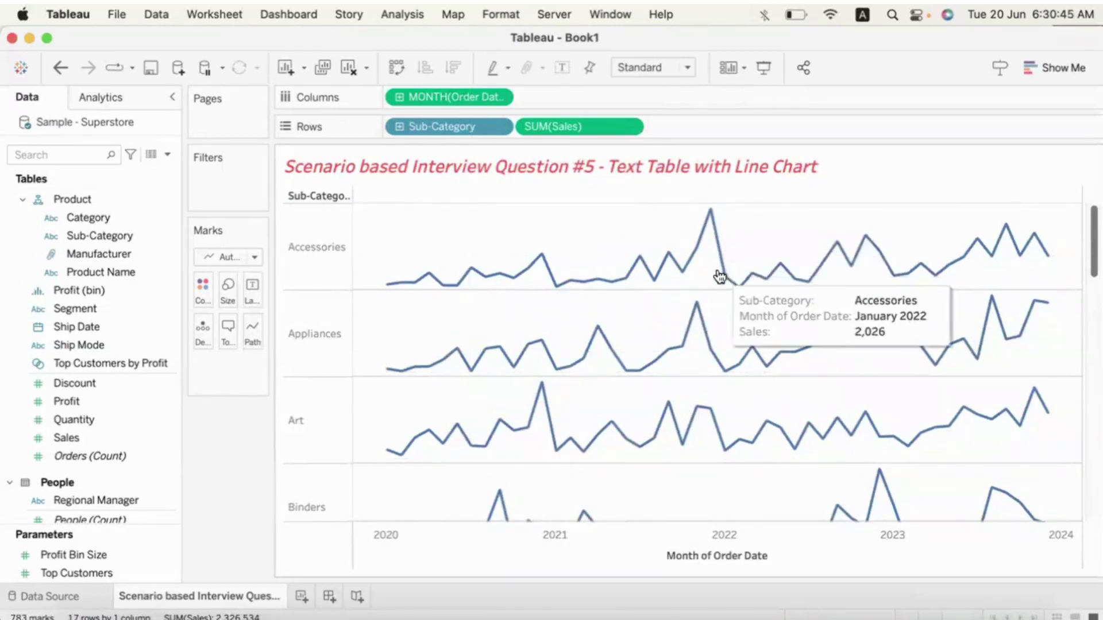
{"action": "mouse_move", "coordinate": [739, 294]}
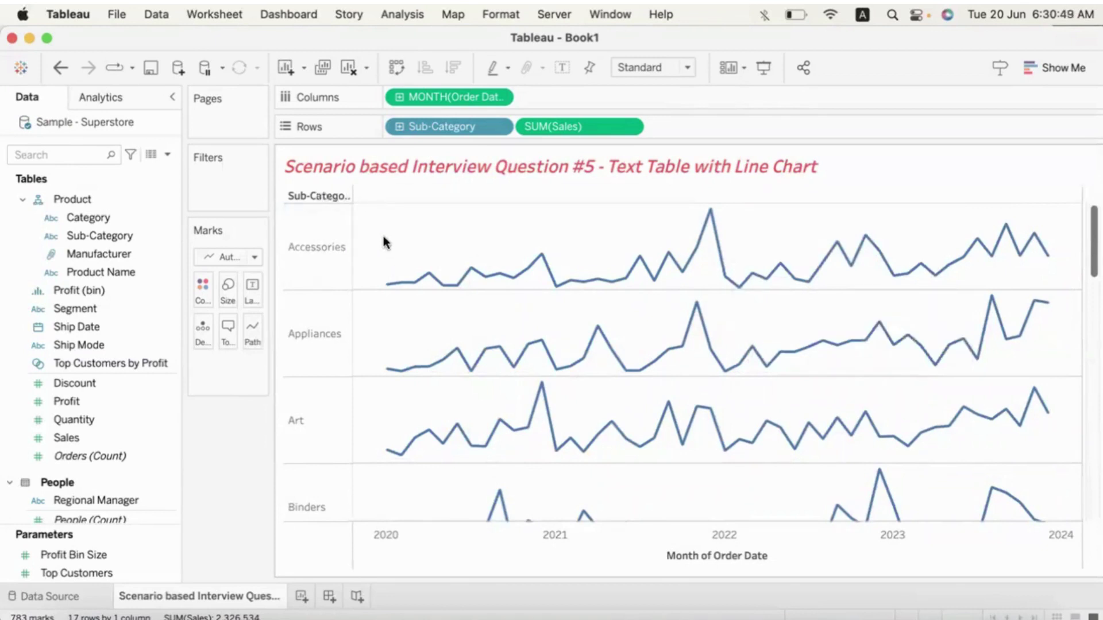
{"action": "left_click", "coordinate": [167, 153]}
{"action": "left_click", "coordinate": [135, 170]}
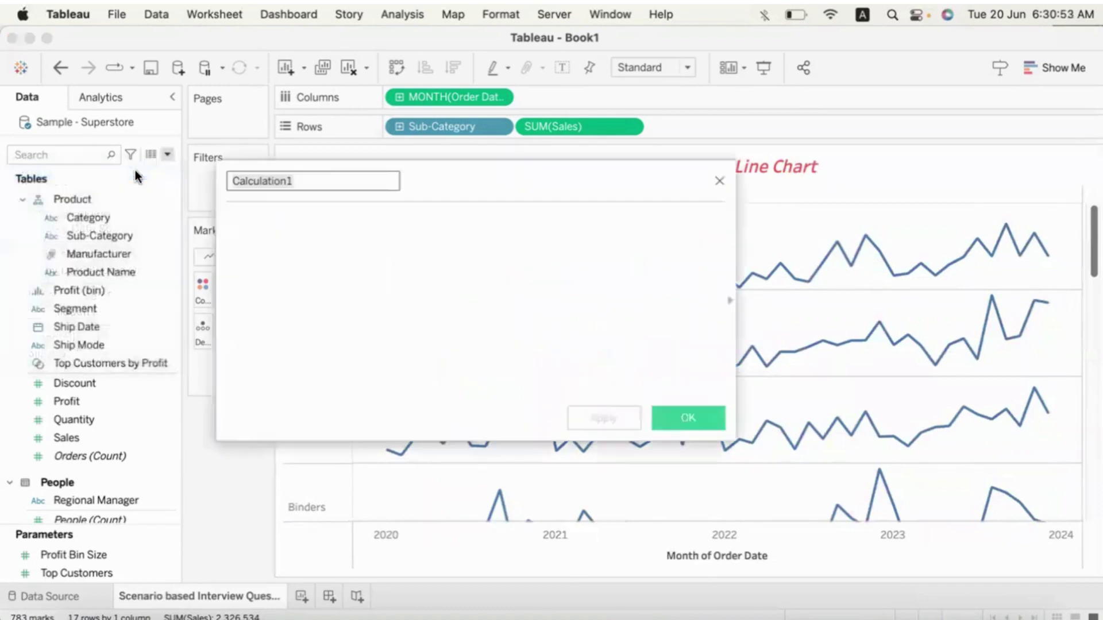
{"action": "left_click_drag", "start_coordinate": [481, 183], "coordinate": [598, 268]}
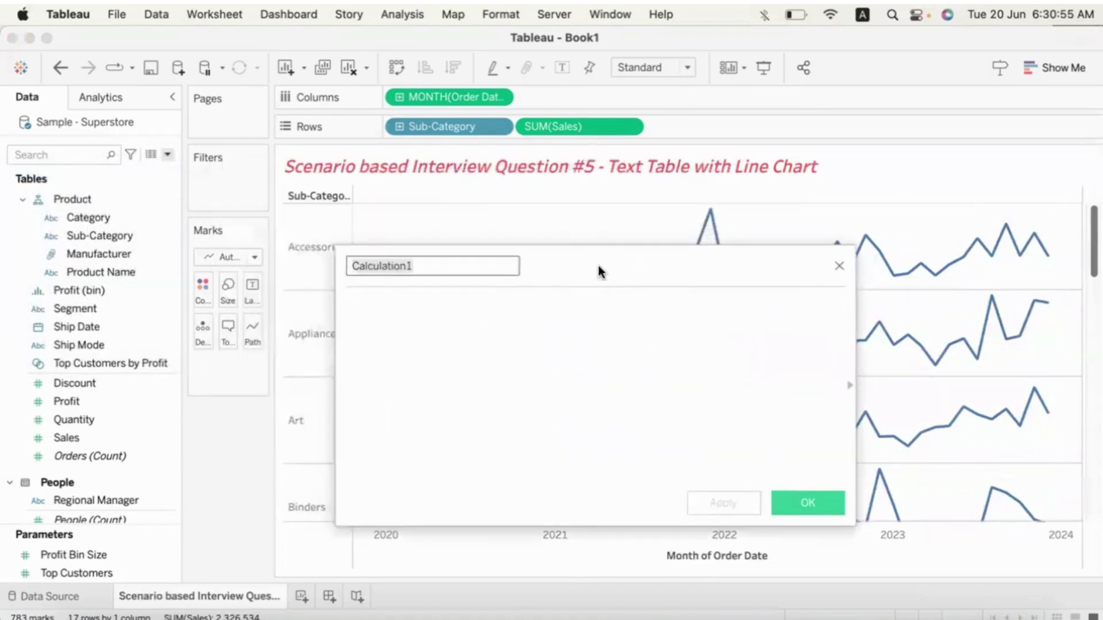
{"action": "type", "text": "Max"}
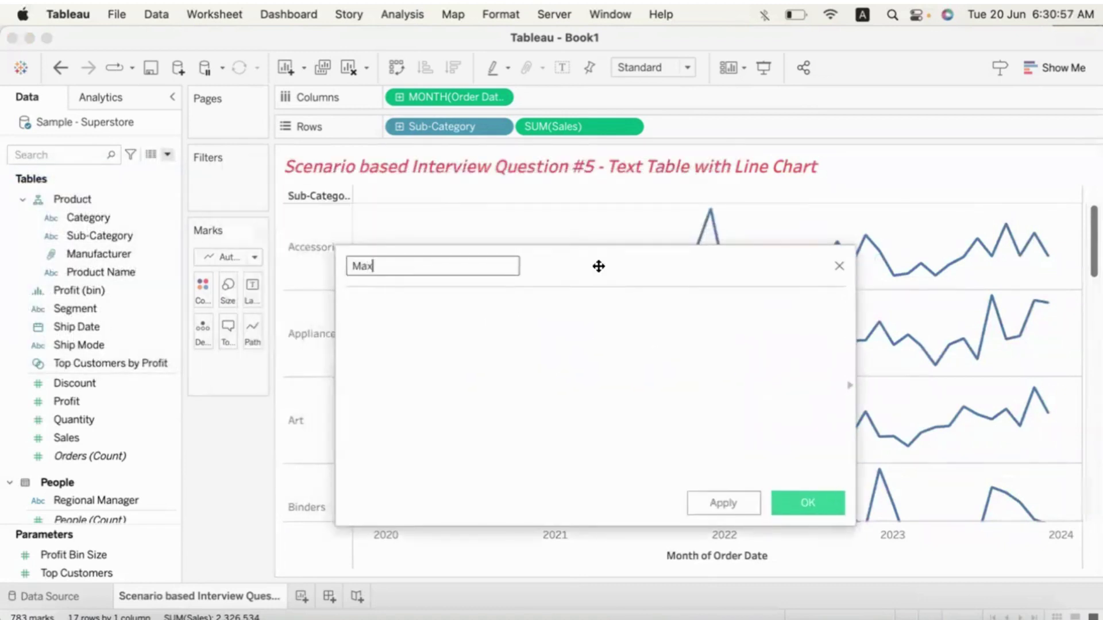
{"action": "type", "text": "imumVal"}
{"action": "key", "text": "BackSpace"}
{"action": "key", "text": "BackSpace"}
{"action": "key", "text": "BackSpace"}
{"action": "type", "text": "Sales"}
{"action": "key", "text": "Tab"}
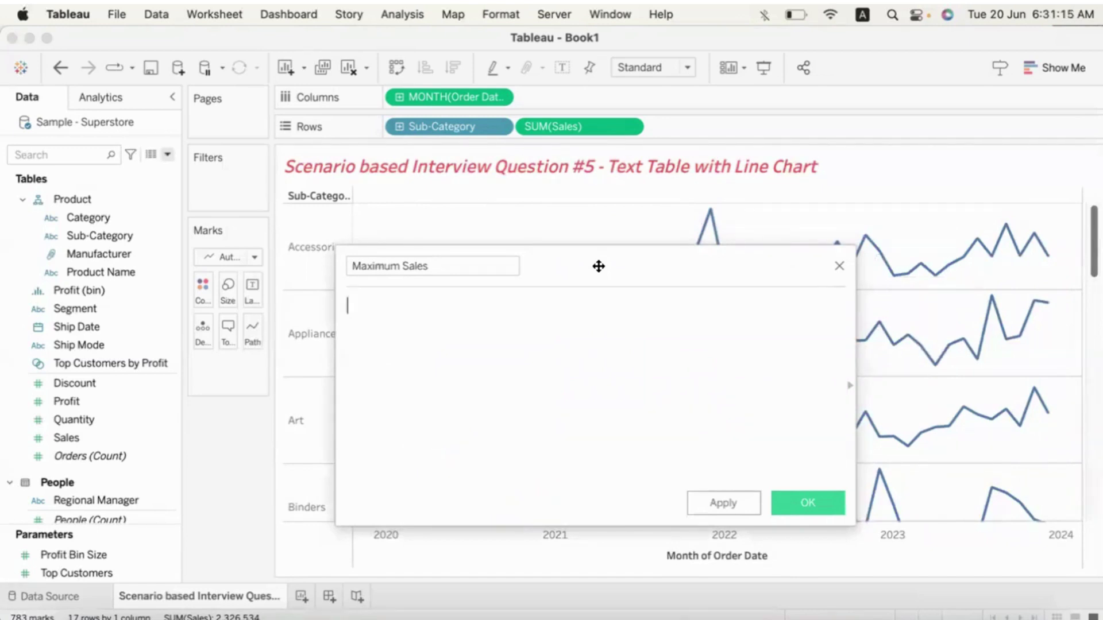
- Define the Maximum Sales formula as WINDOW_MAX(SUM([Sales])) and save the calculated field
{"action": "type", "text": "wind"}
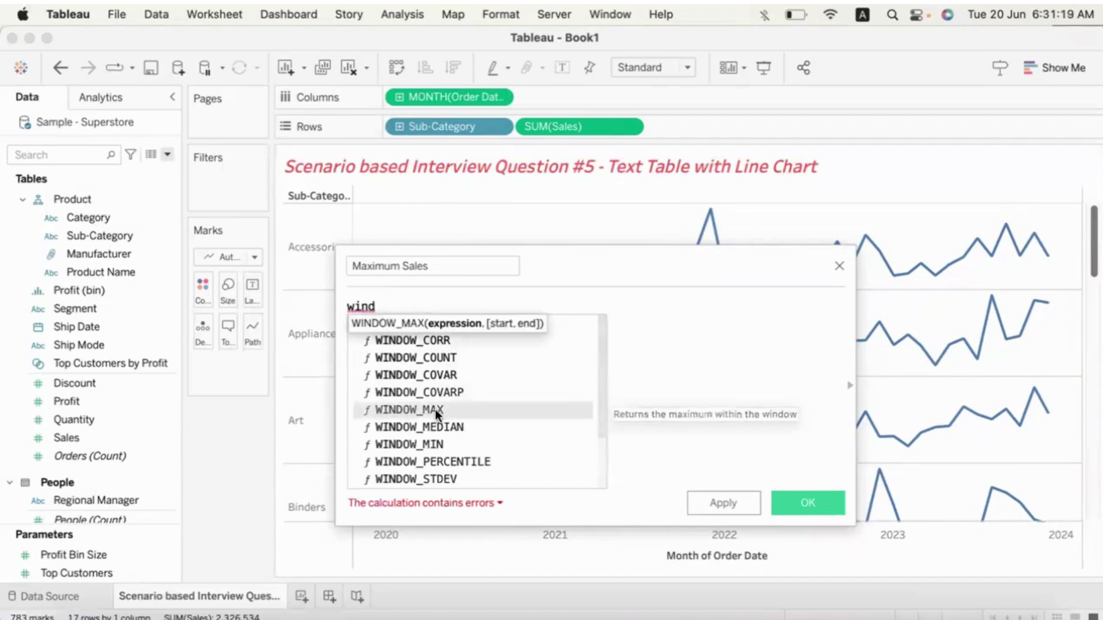
{"action": "double_click", "coordinate": [435, 409]}
{"action": "type", "text": "su"}
{"action": "key", "text": "Return"}
{"action": "key", "text": "Return"}
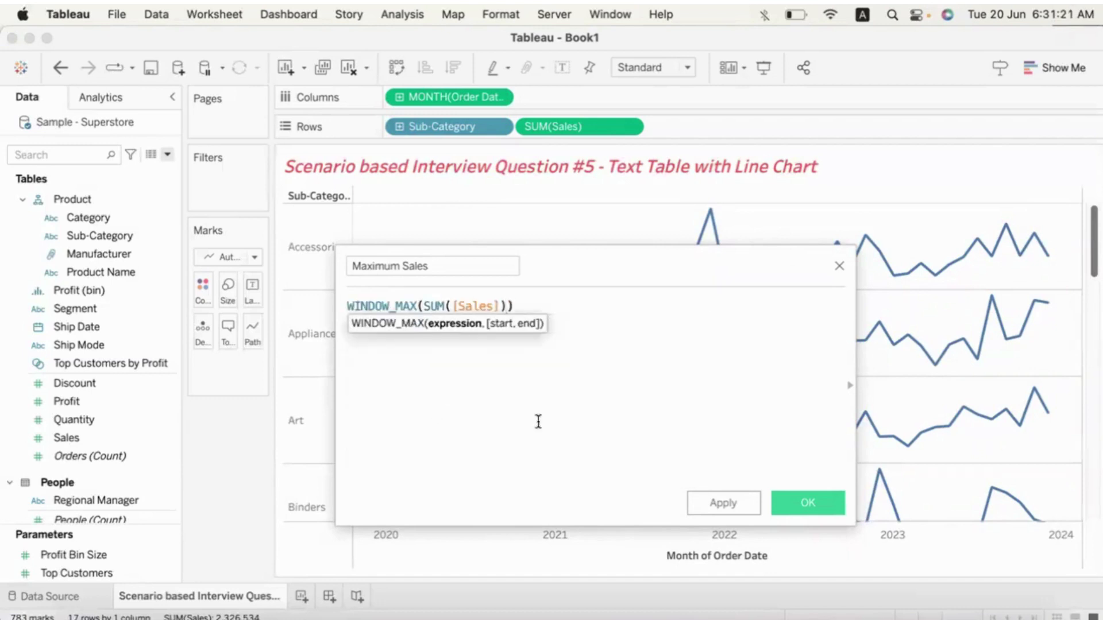
{"action": "left_click", "coordinate": [803, 500]}
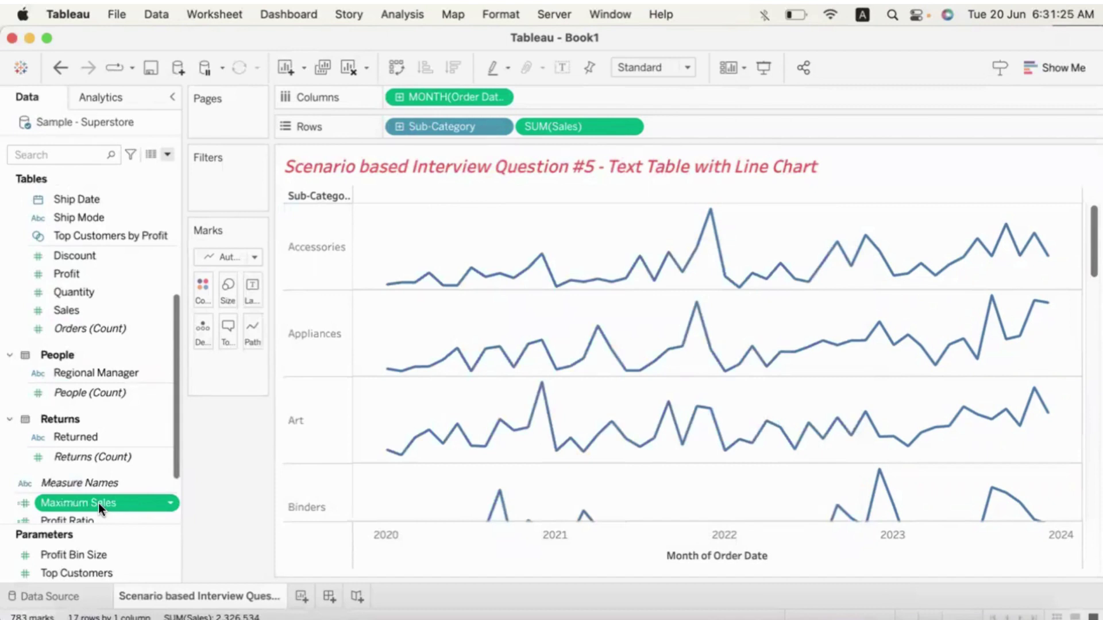
- Add Maximum Sales to the rows after SUM(Sales) and convert it to a discrete field
{"action": "left_click_drag", "start_coordinate": [92, 505], "coordinate": [697, 133]}
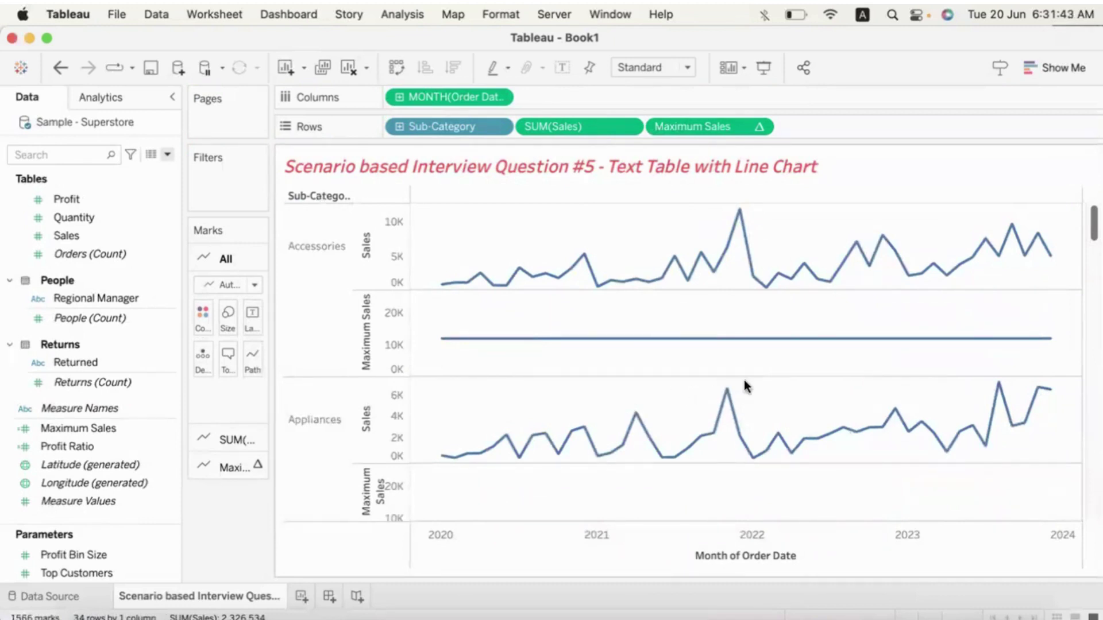
{"action": "scroll", "coordinate": [998, 387], "scroll_direction": "down", "scroll_amount": 3}
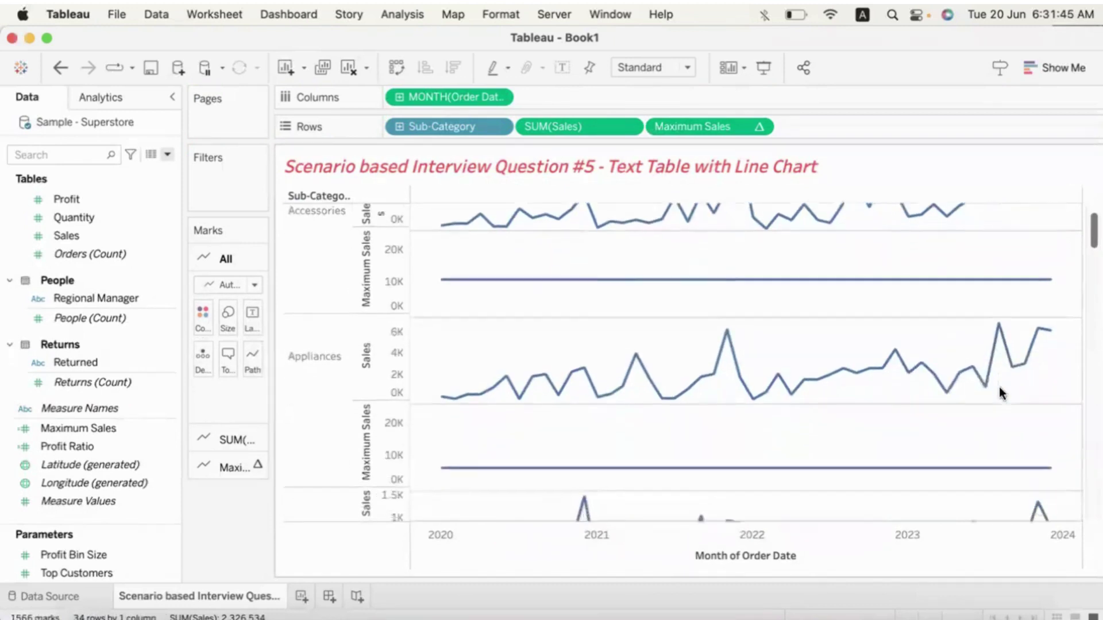
{"action": "scroll", "coordinate": [999, 392], "scroll_direction": "down", "scroll_amount": 1}
{"action": "mouse_move", "coordinate": [930, 443]}
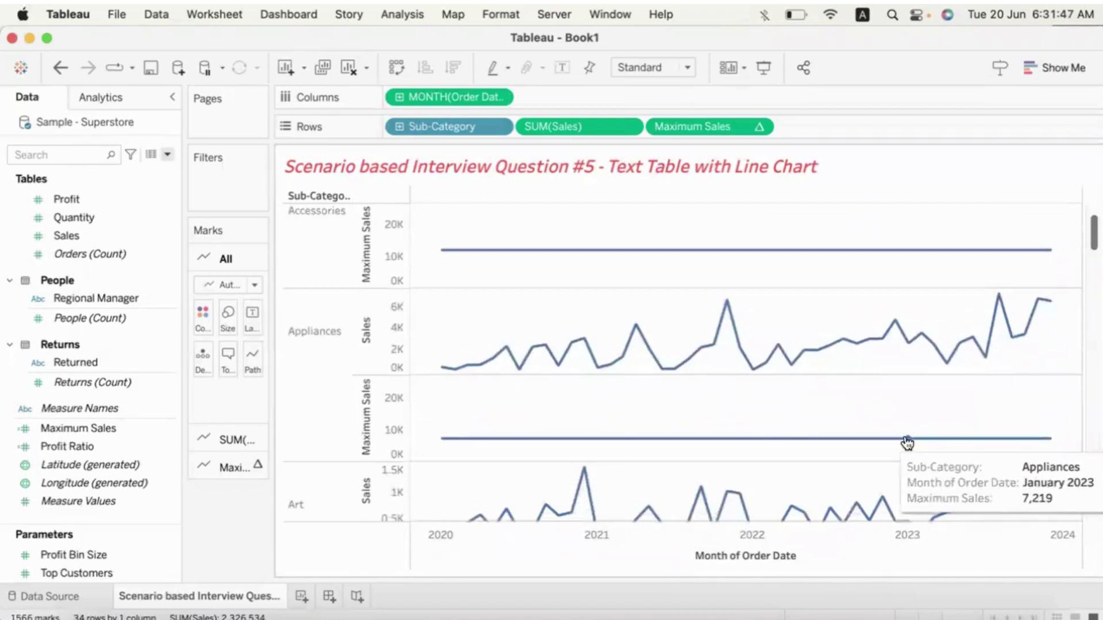
{"action": "scroll", "coordinate": [568, 233], "scroll_direction": "up", "scroll_amount": 4}
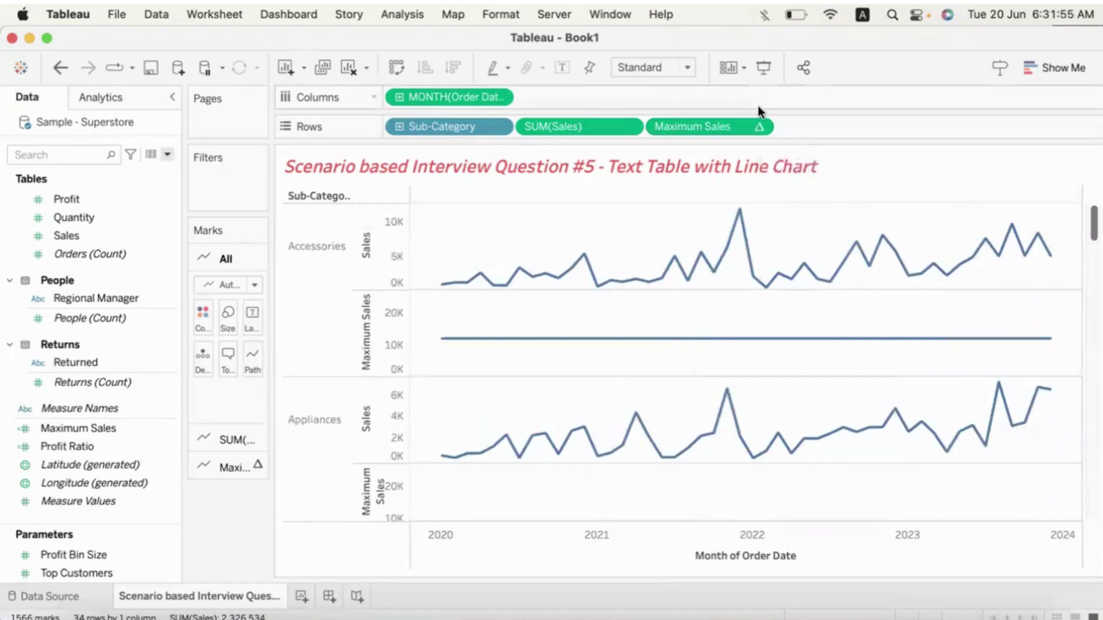
{"action": "left_click", "coordinate": [759, 126]}
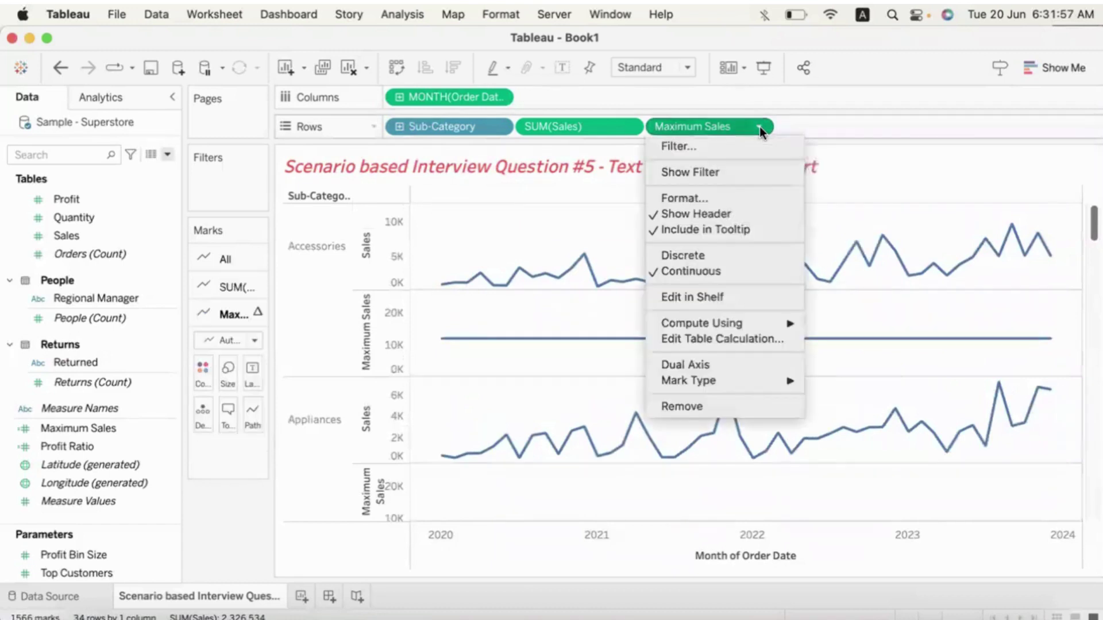
{"action": "left_click", "coordinate": [728, 253]}
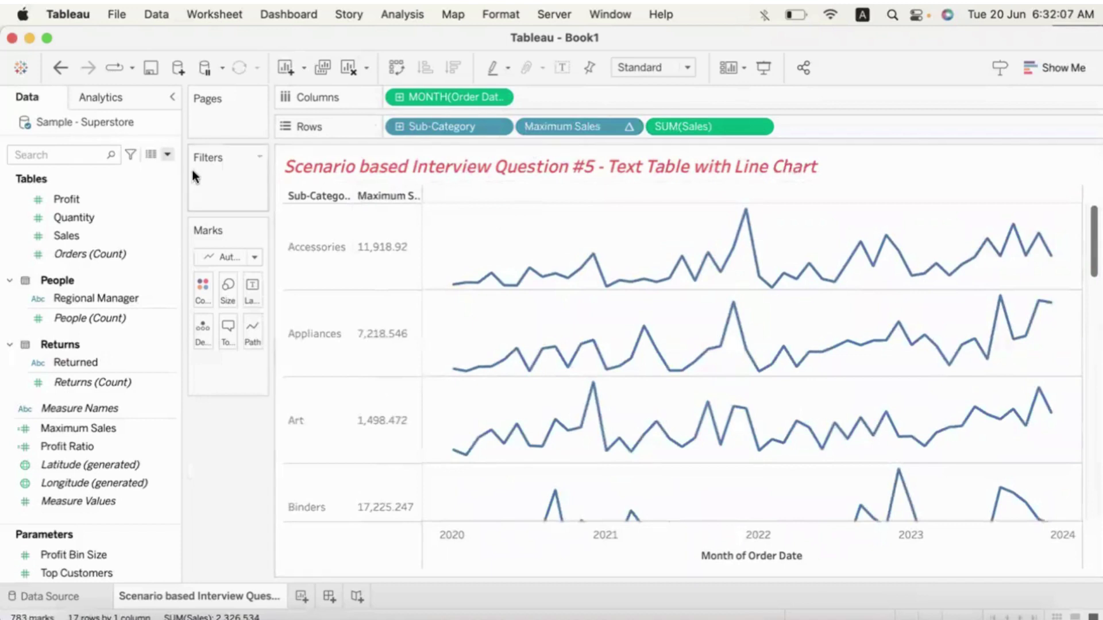
- Create a calculated field named Minimum Sales with the formula WINDOW_MIN(SUM([Sales]))
{"action": "left_click", "coordinate": [167, 154]}
{"action": "left_click", "coordinate": [139, 170]}
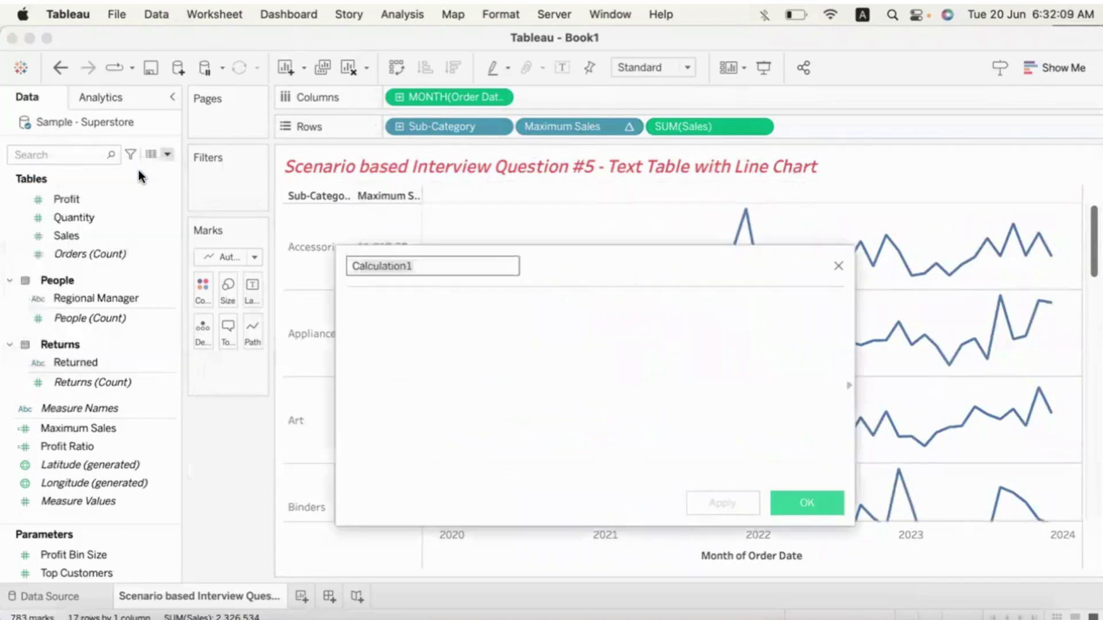
{"action": "type", "text": "Minimum Sales"}
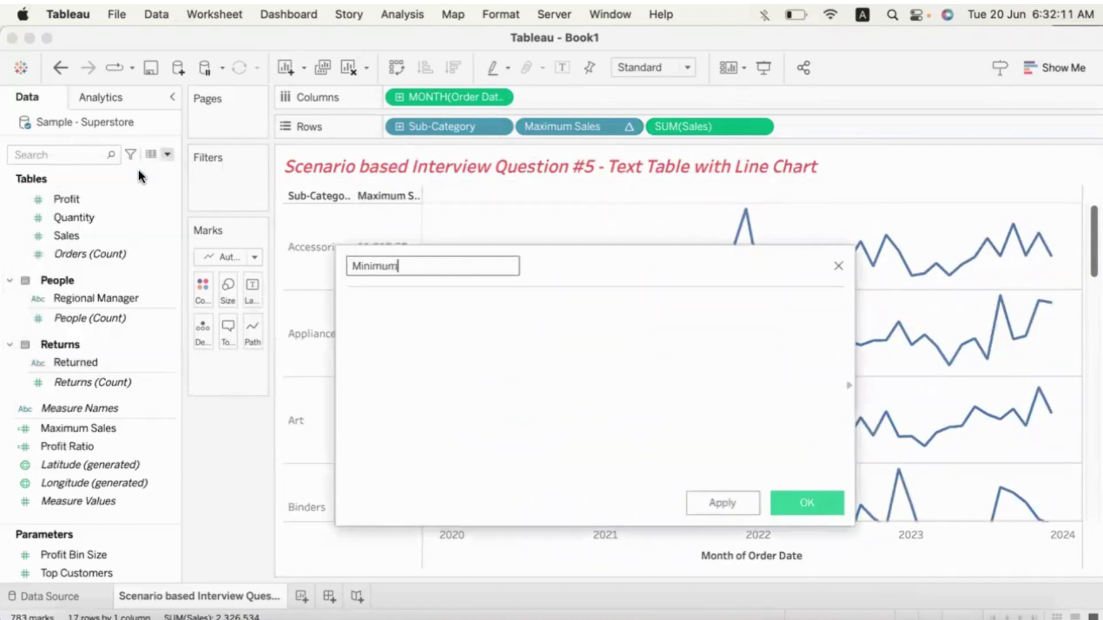
{"action": "key", "text": "Tab"}
{"action": "type", "text": "win"}
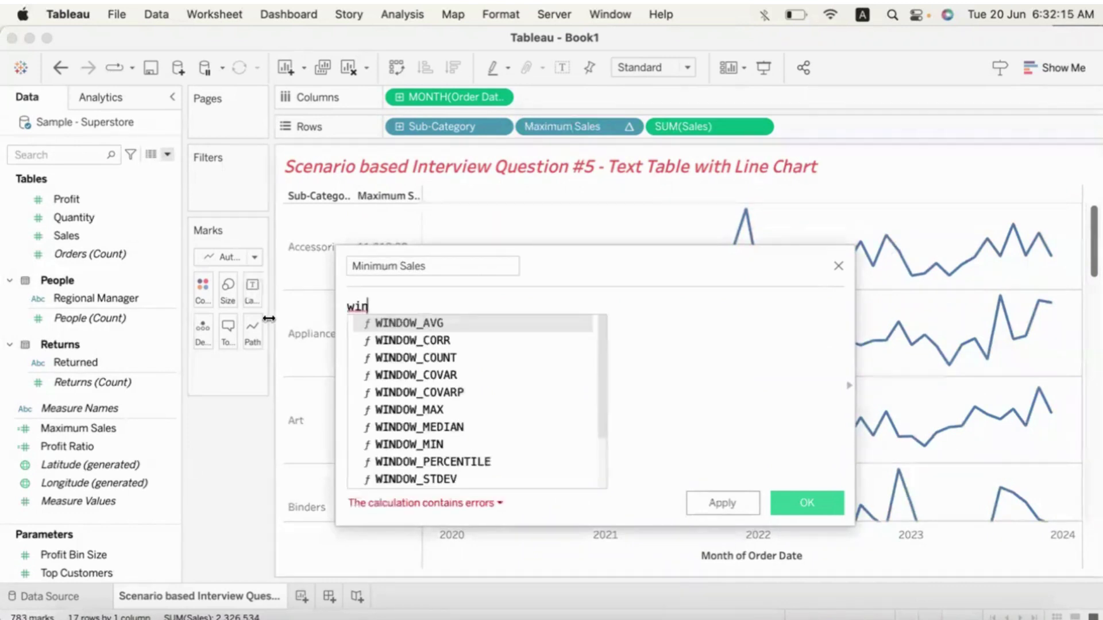
{"action": "double_click", "coordinate": [460, 443]}
{"action": "type", "text": "sum"}
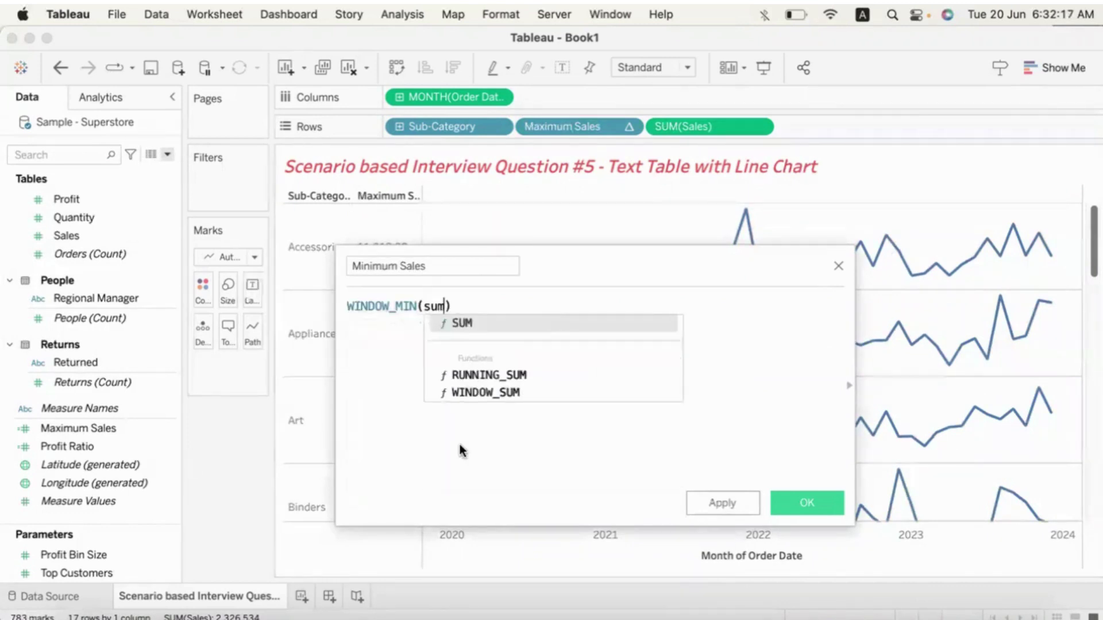
{"action": "key", "text": "Return"}
{"action": "type", "text": "[Sales])"}
{"action": "left_click", "coordinate": [812, 498]}
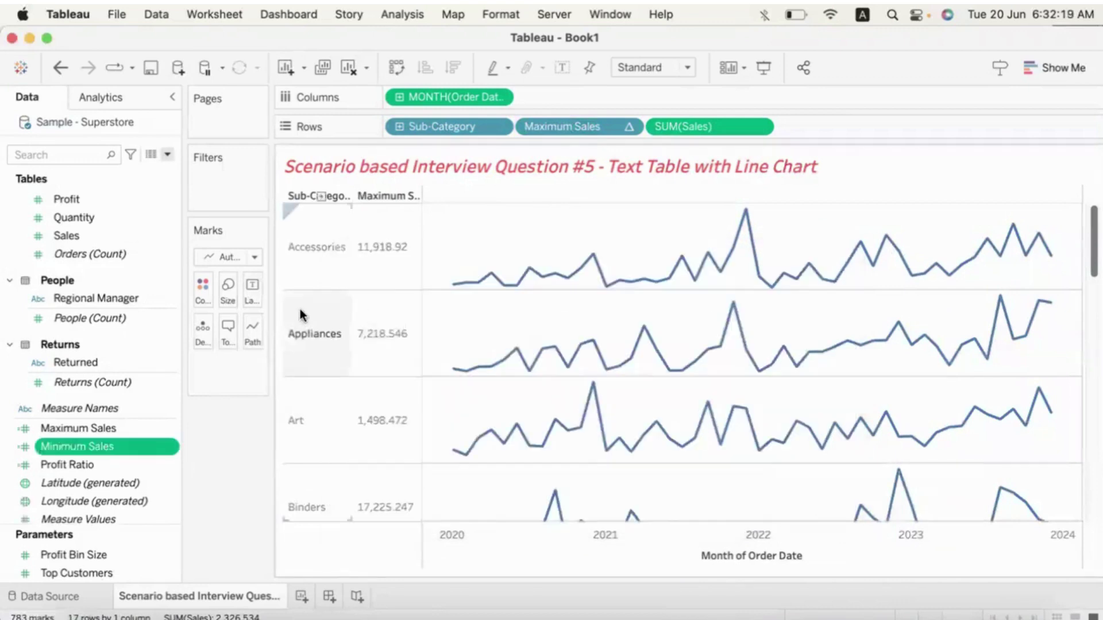
- Add Minimum Sales to the rows after SUM(Sales) and convert it to a discrete field
{"action": "left_click_drag", "start_coordinate": [120, 446], "coordinate": [841, 126]}
{"action": "left_click", "coordinate": [889, 128]}
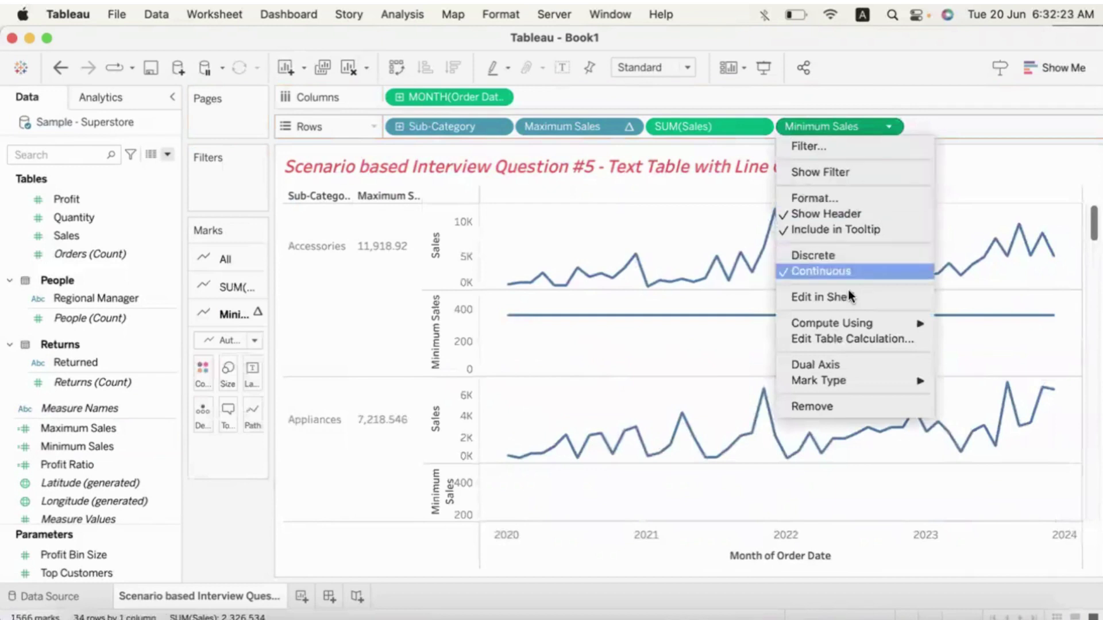
{"action": "left_click", "coordinate": [828, 255]}
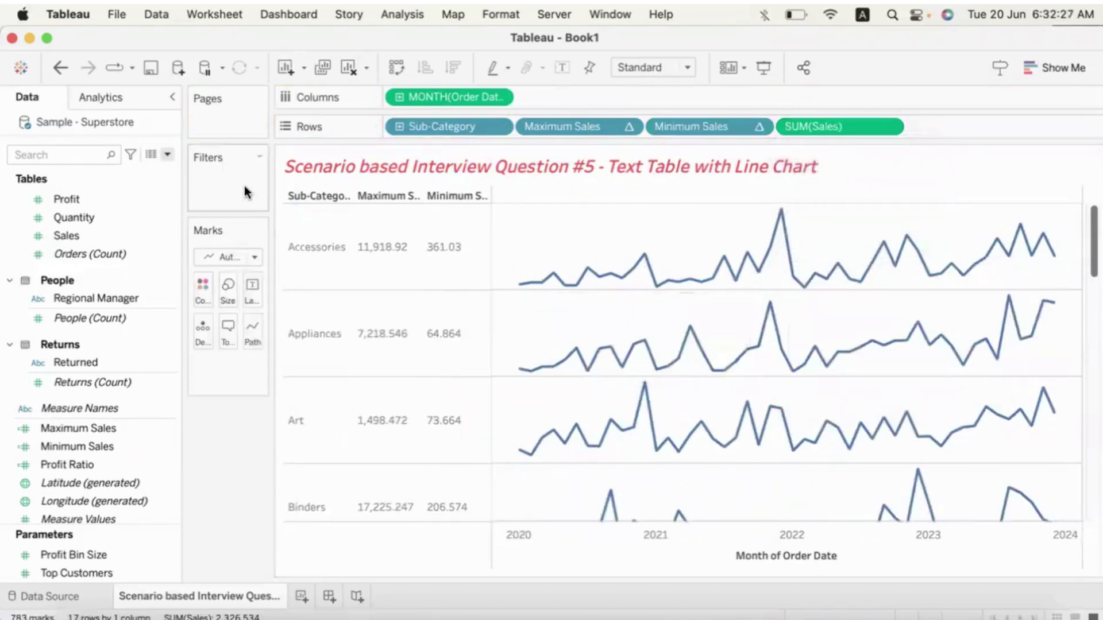
- Create a calculated field named Average Sales with the formula WINDOW_AVG(SUM([Sales]))
{"action": "left_click", "coordinate": [164, 154]}
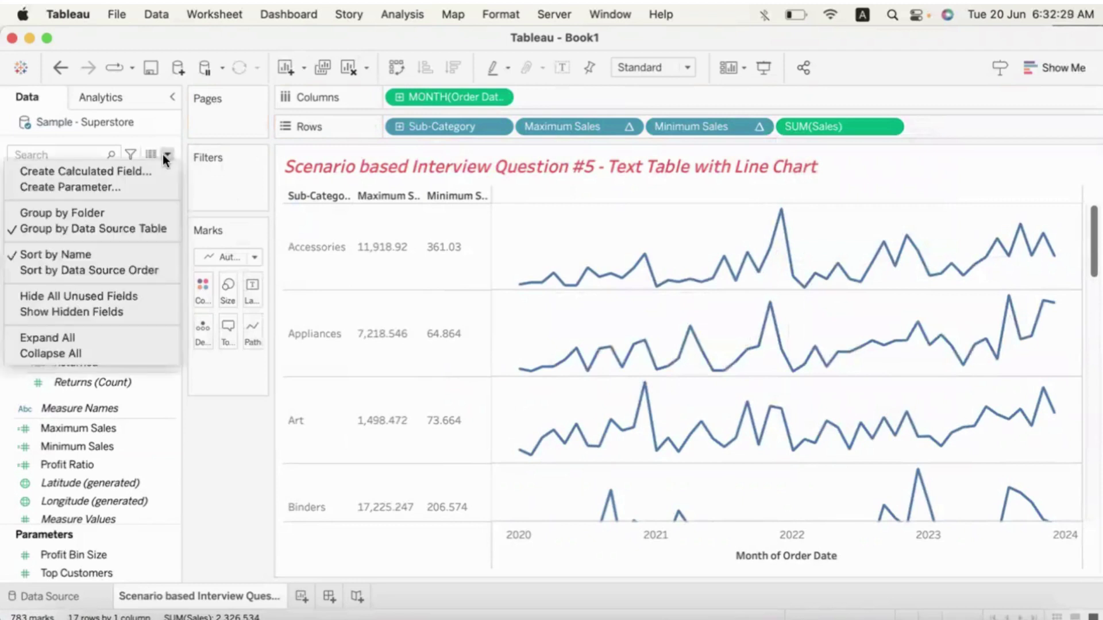
{"action": "left_click", "coordinate": [132, 171]}
{"action": "type", "text": "Av"}
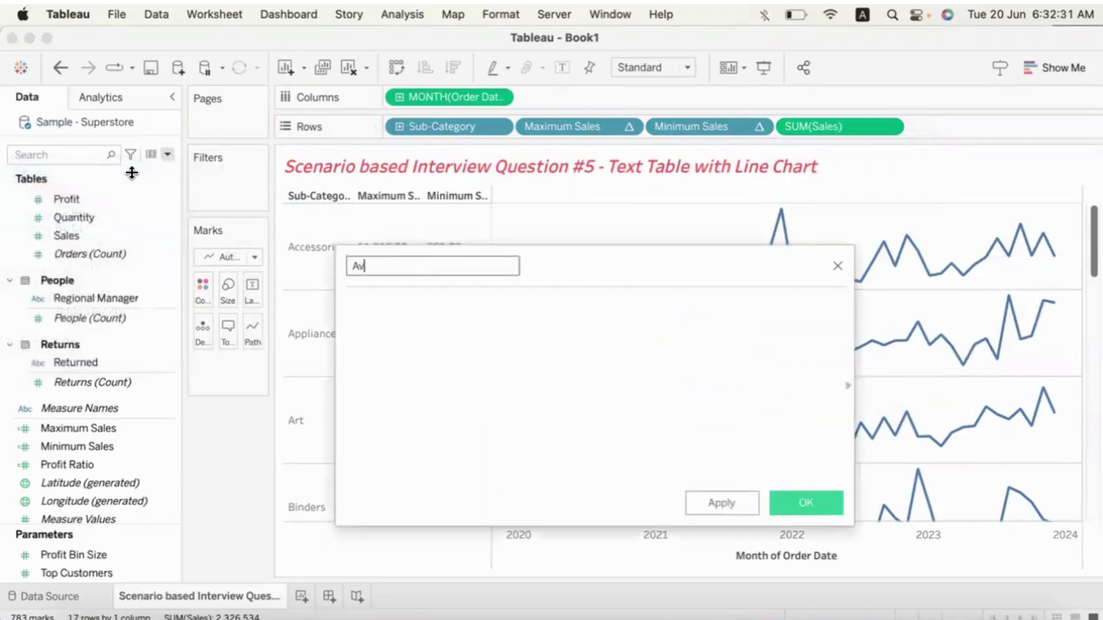
{"action": "type", "text": "erage Sales"}
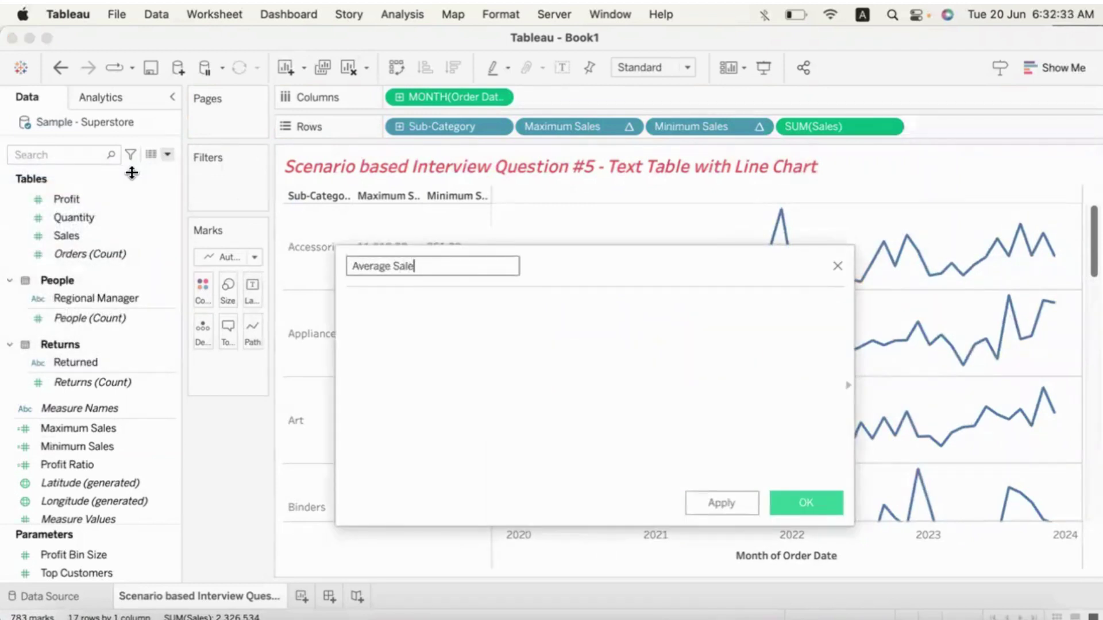
{"action": "key", "text": "Tab"}
{"action": "type", "text": "wind"}
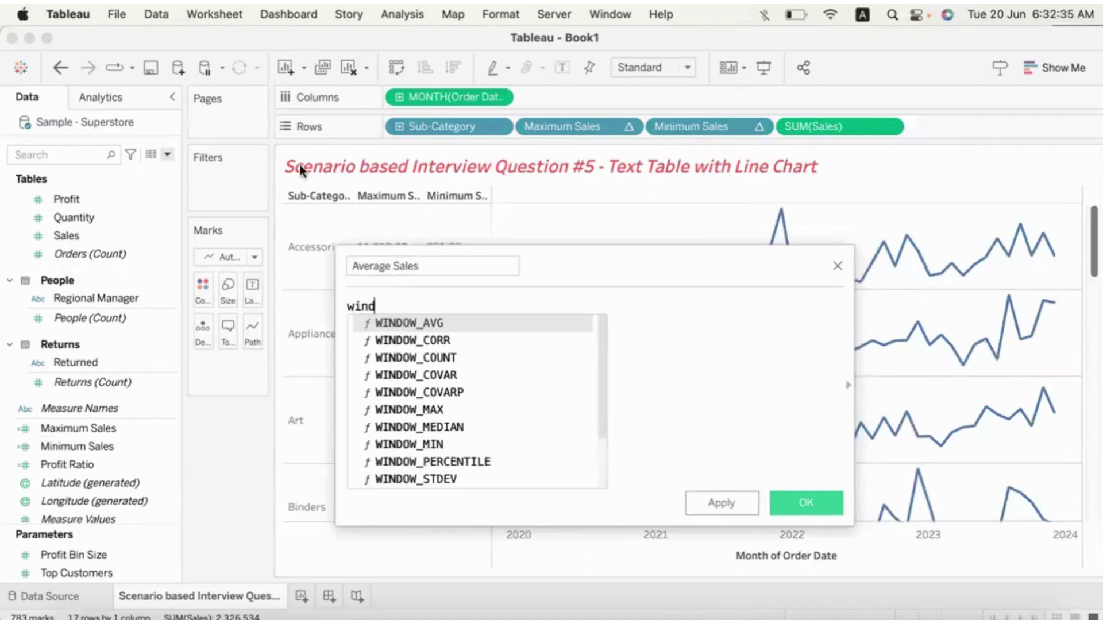
{"action": "key", "text": "Return"}
{"action": "type", "text": "s"}
{"action": "key", "text": "Return"}
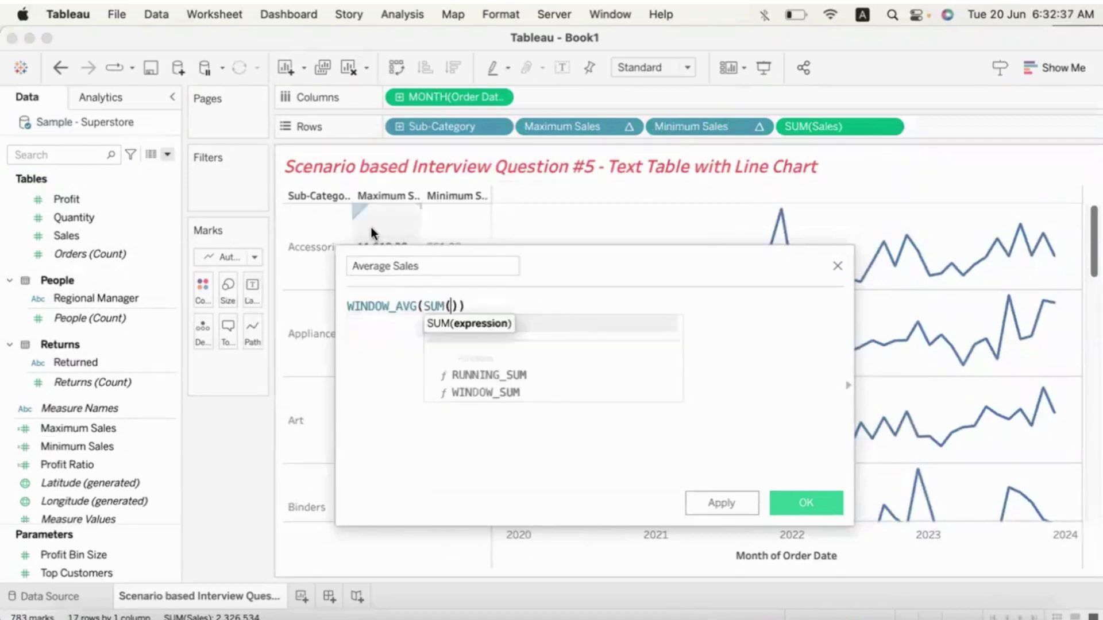
{"action": "type", "text": "[Sales]"}
{"action": "left_click", "coordinate": [800, 501]}
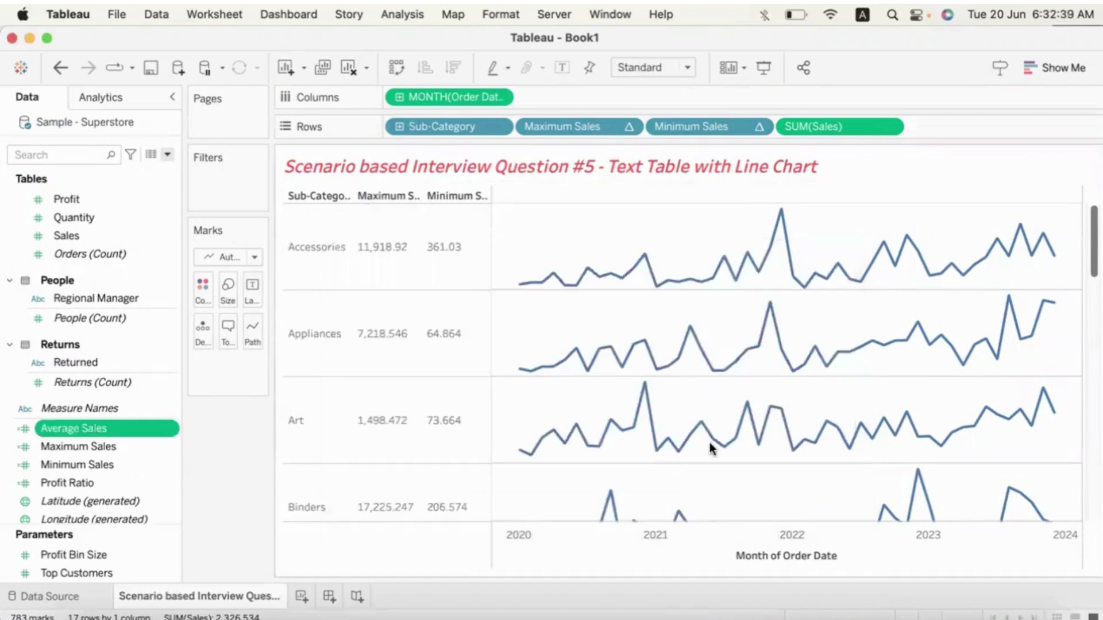
- Add Average Sales to the rows after SUM(Sales) and convert it to a discrete field
{"action": "left_click_drag", "start_coordinate": [114, 428], "coordinate": [983, 127]}
{"action": "left_click", "coordinate": [1016, 128]}
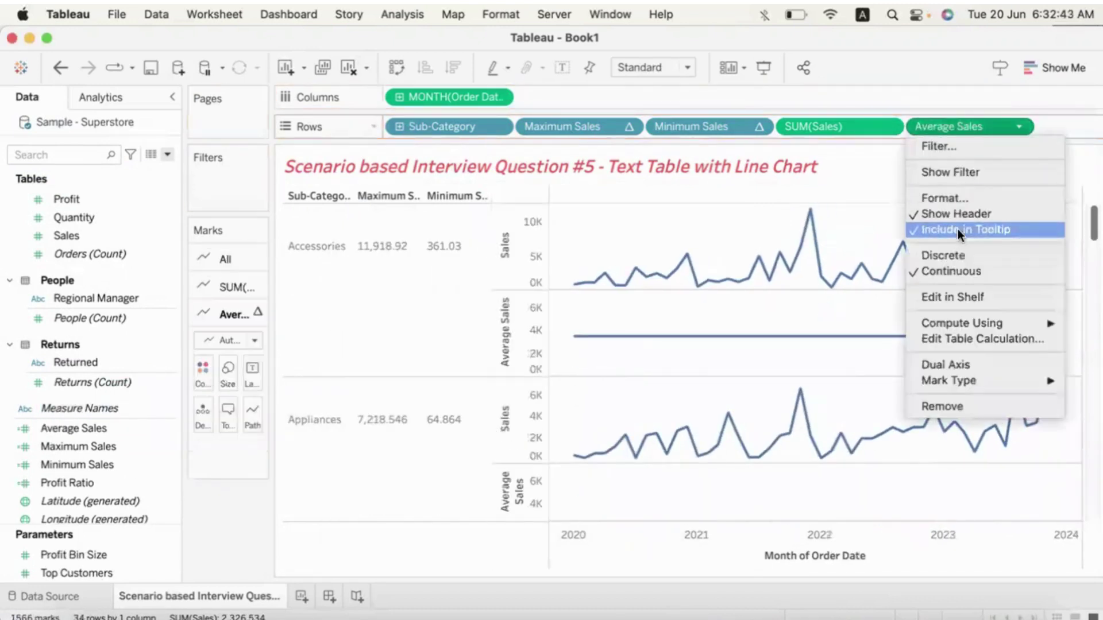
{"action": "left_click", "coordinate": [950, 253]}
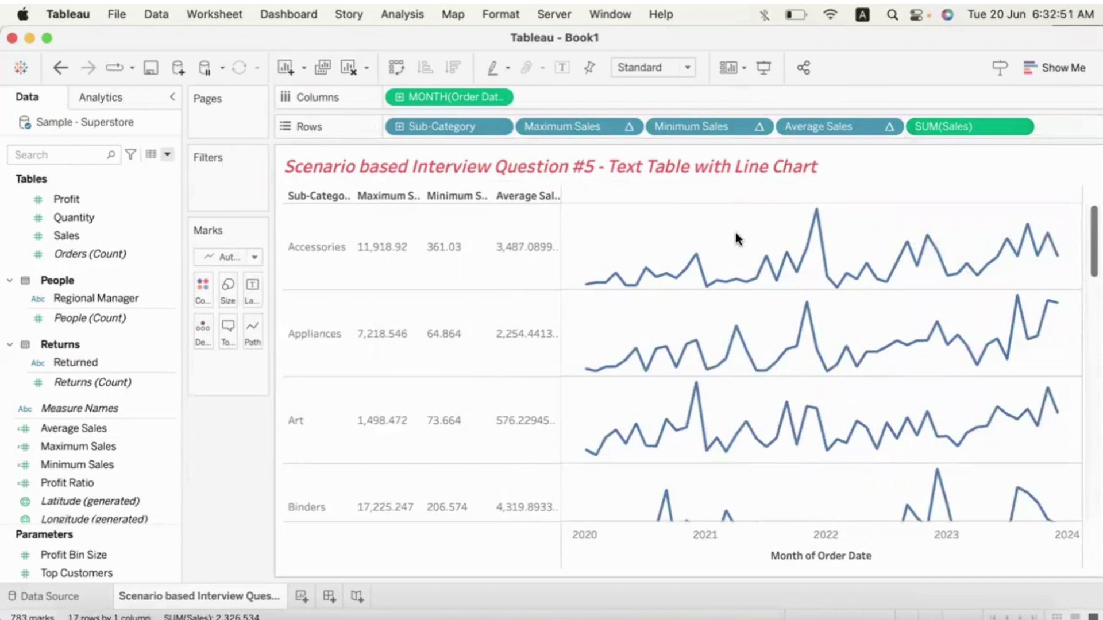
- Format the Maximum Sales header numbers as custom currency with 0 decimal places and a $ prefix
{"action": "left_click", "coordinate": [628, 127]}
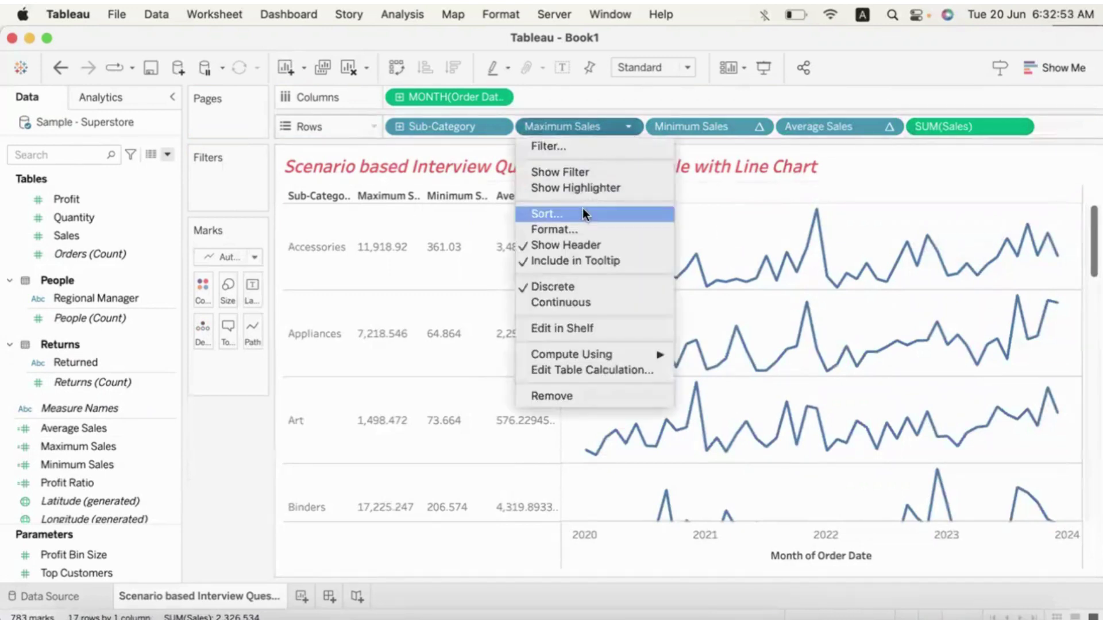
{"action": "left_click", "coordinate": [570, 224]}
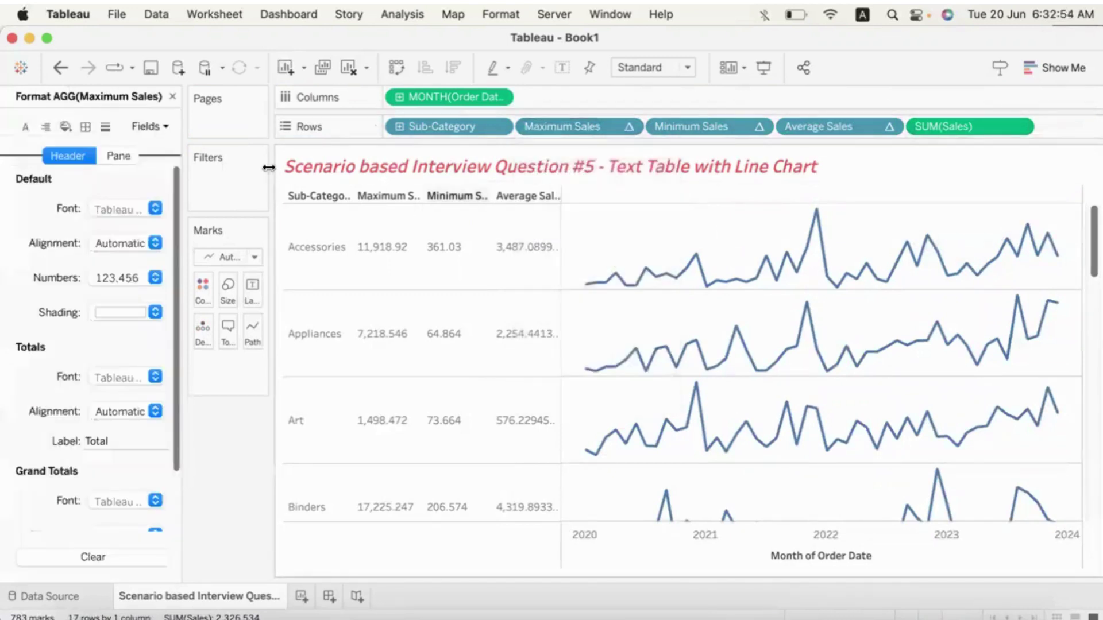
{"action": "left_click", "coordinate": [151, 279]}
{"action": "left_click", "coordinate": [161, 369]}
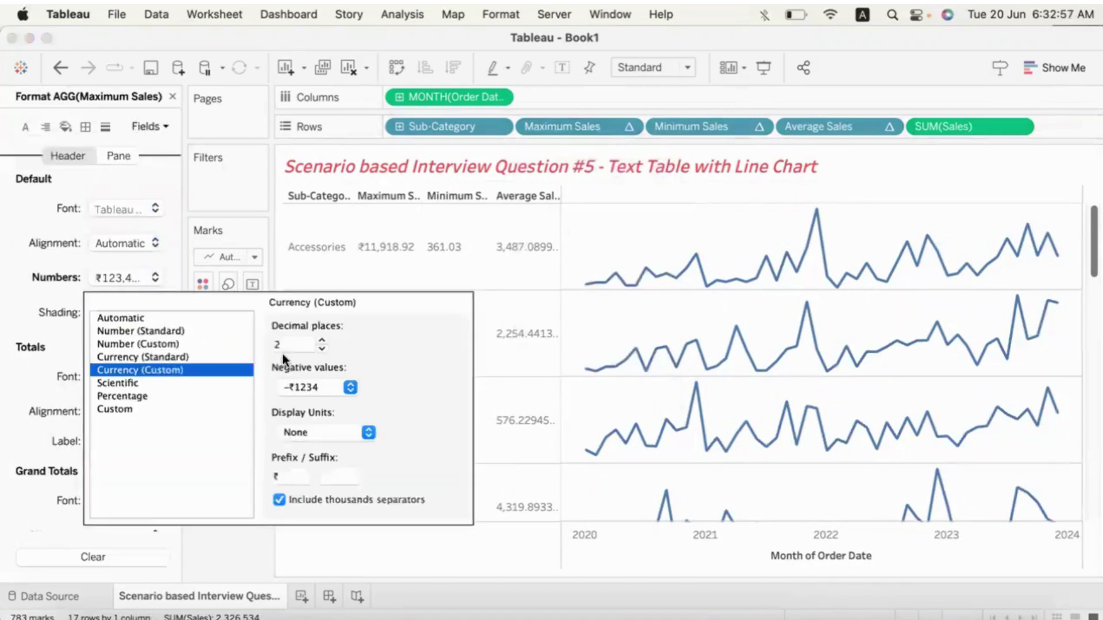
{"action": "left_click", "coordinate": [322, 349]}
{"action": "left_click", "coordinate": [320, 348]}
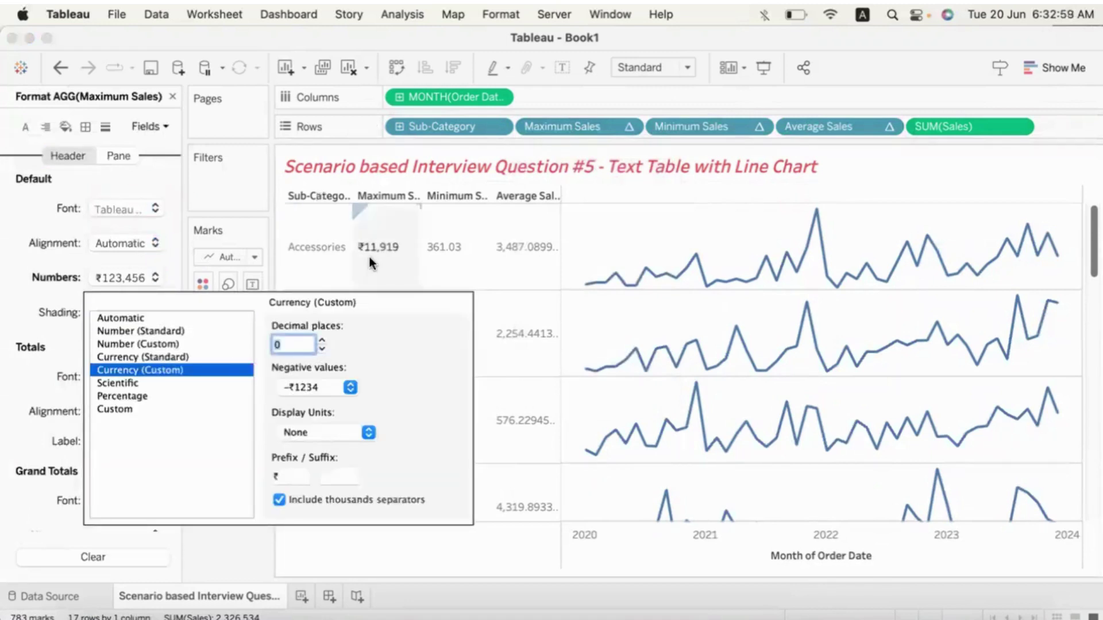
{"action": "left_click", "coordinate": [279, 472]}
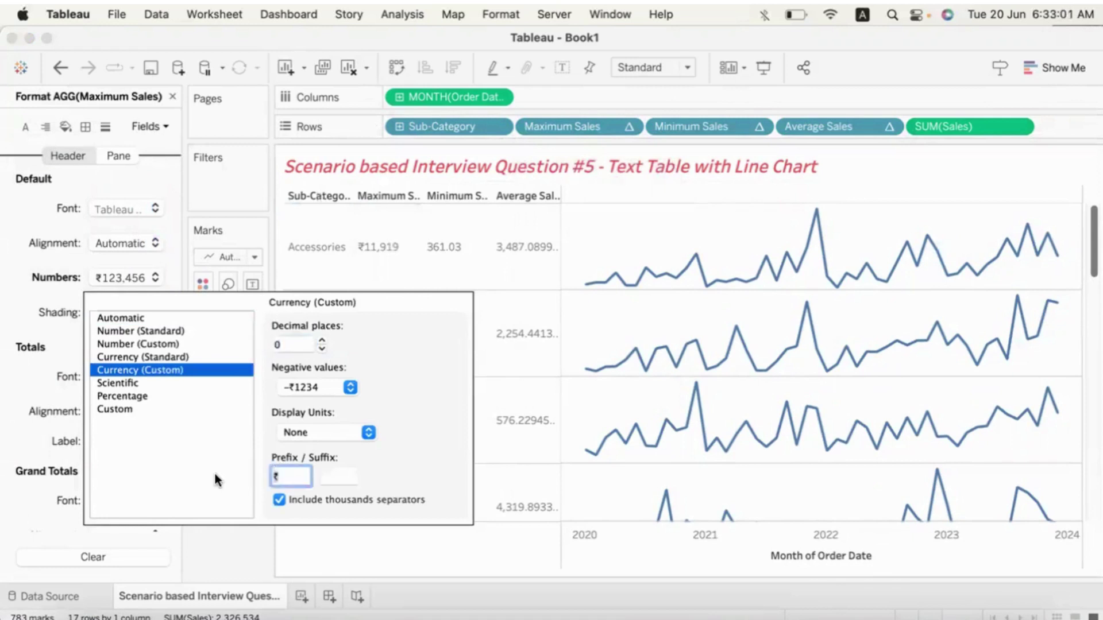
{"action": "key", "text": "BackSpace"}
{"action": "type", "text": "$"}
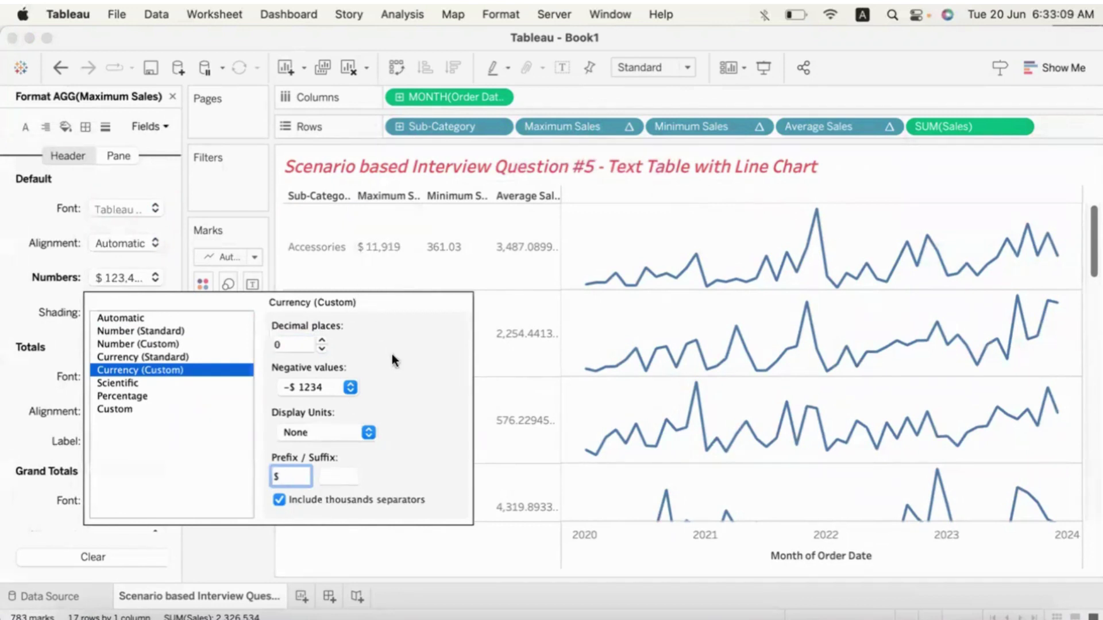
{"action": "left_click", "coordinate": [335, 516]}
- Format the Minimum Sales header numbers as custom currency with 0 decimal places and a $ prefix
{"action": "left_click", "coordinate": [161, 126]}
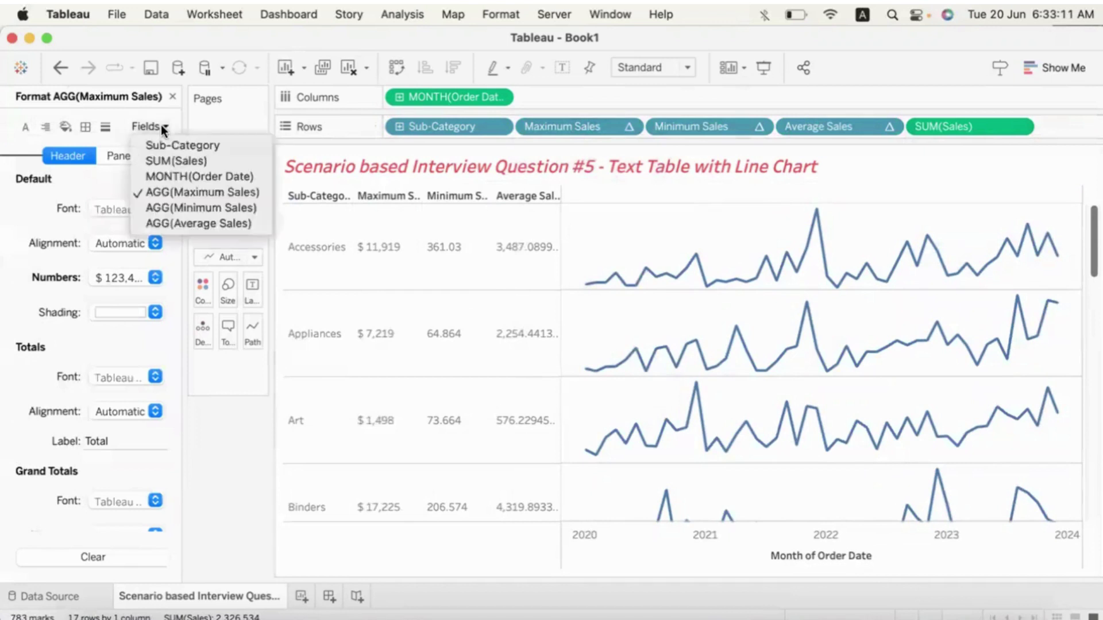
{"action": "left_click", "coordinate": [172, 206]}
{"action": "left_click", "coordinate": [155, 278]}
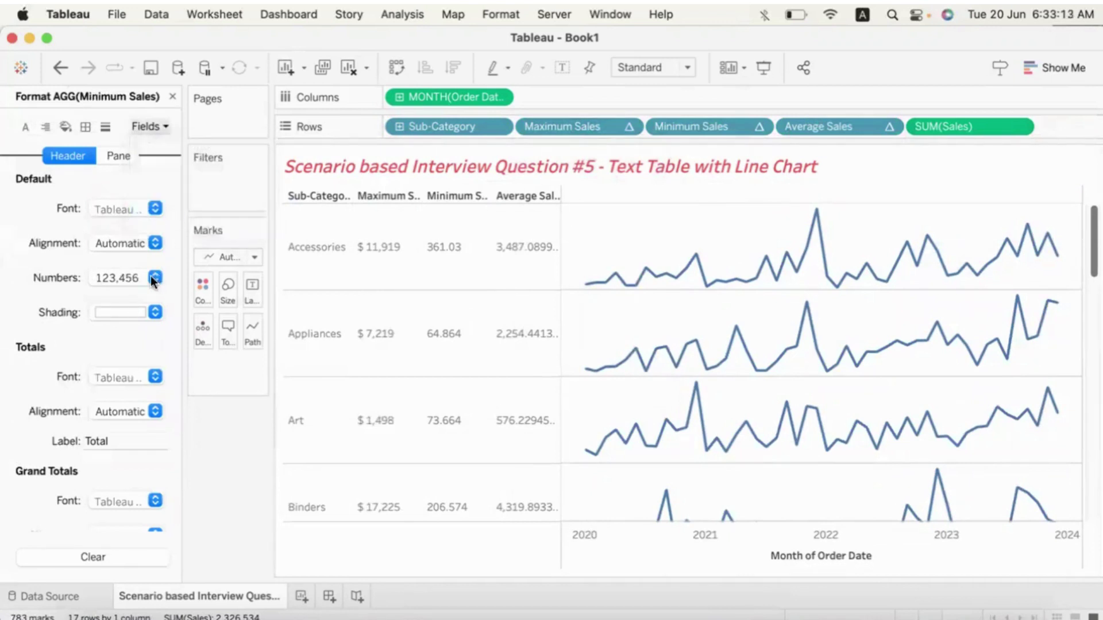
{"action": "left_click", "coordinate": [168, 371]}
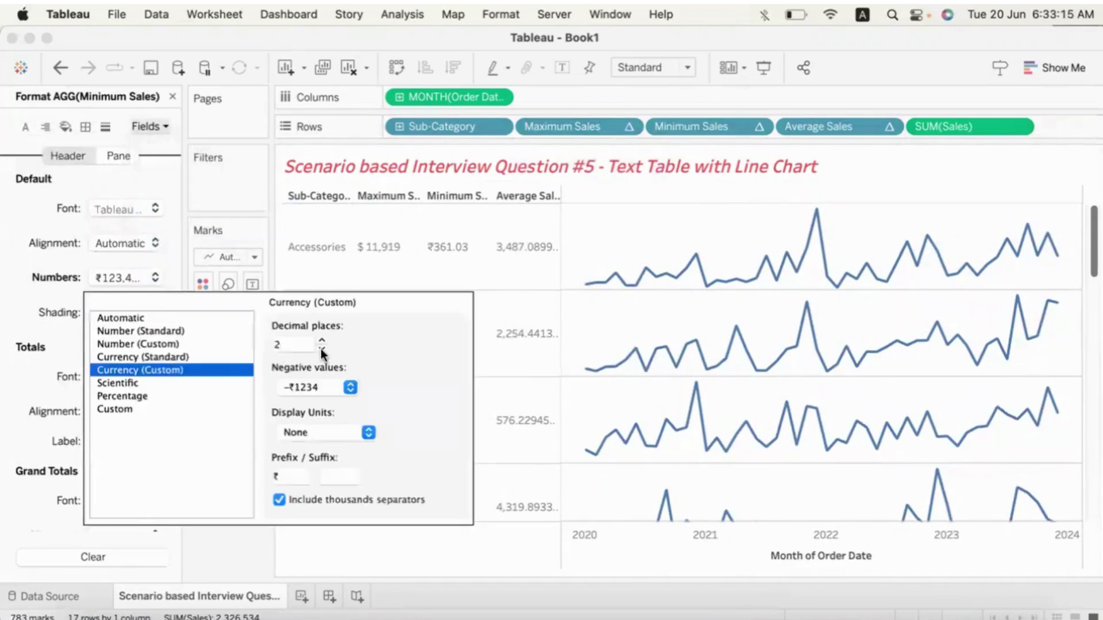
{"action": "left_click", "coordinate": [322, 349]}
{"action": "left_click", "coordinate": [322, 348]}
{"action": "key", "text": "Tab"}
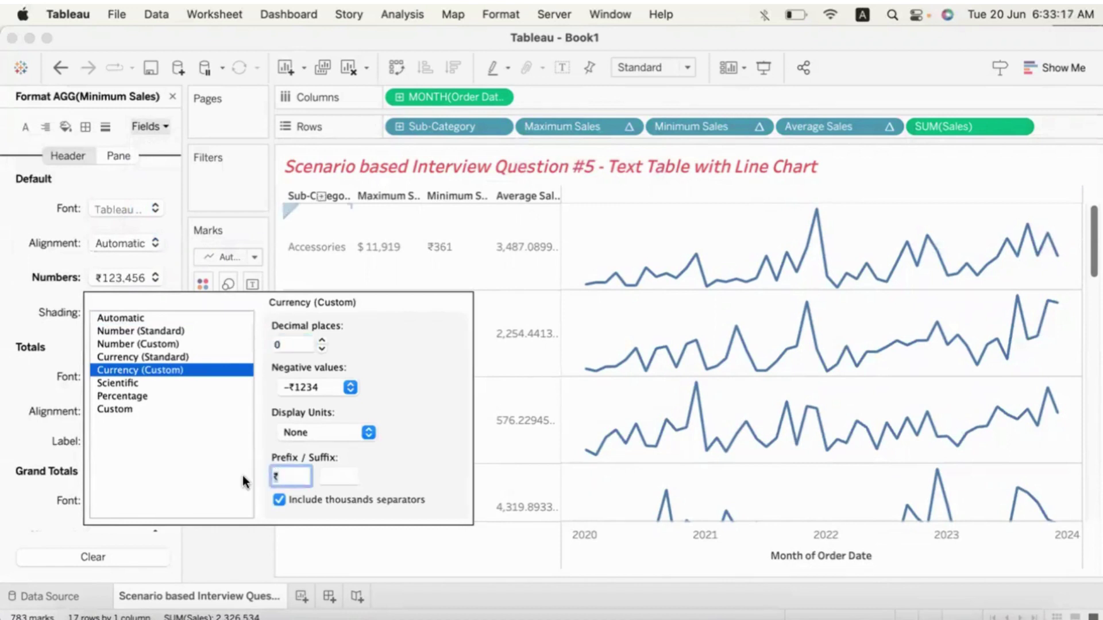
{"action": "type", "text": "$"}
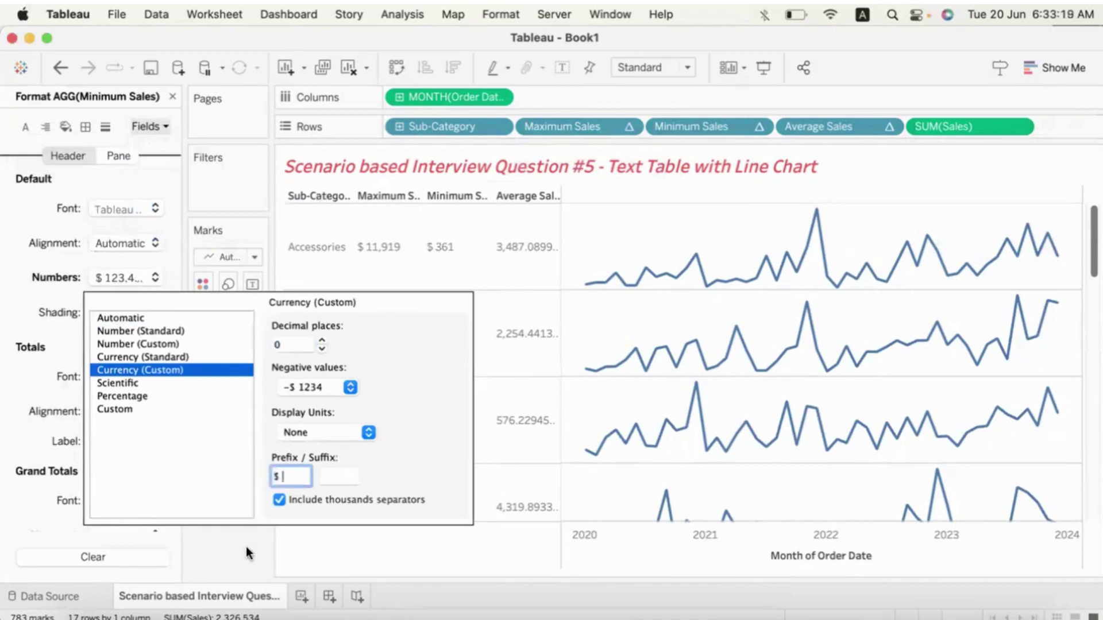
{"action": "left_click", "coordinate": [247, 553]}
- Format the Average Sales header numbers as custom currency with 0 decimal places and a $ prefix, and finish formatting
{"action": "left_click", "coordinate": [167, 123]}
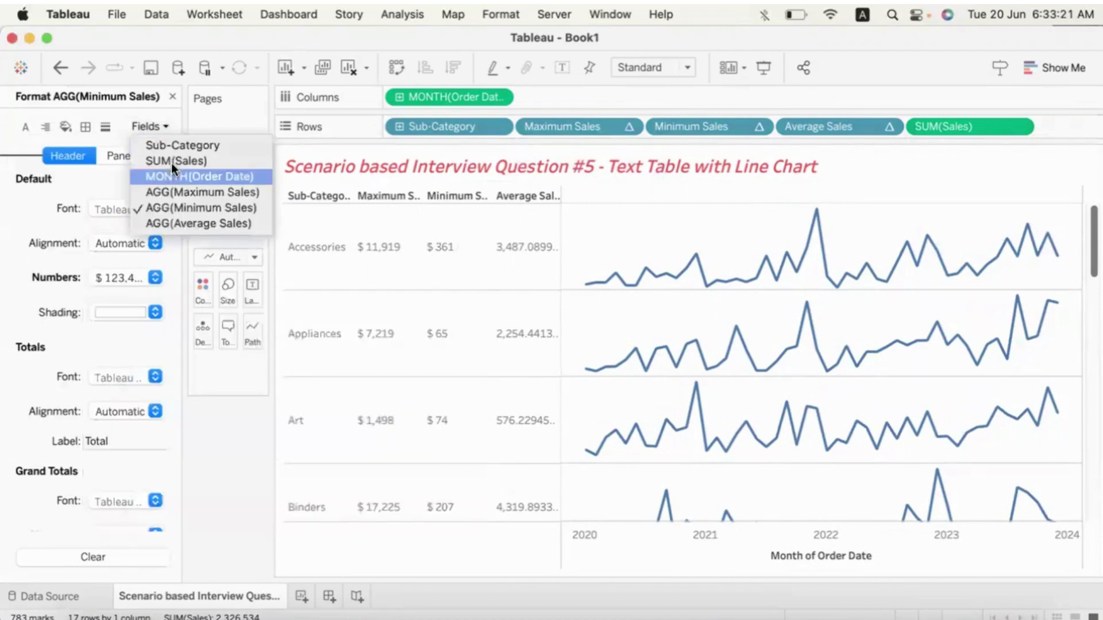
{"action": "left_click", "coordinate": [175, 224]}
{"action": "left_click", "coordinate": [151, 273]}
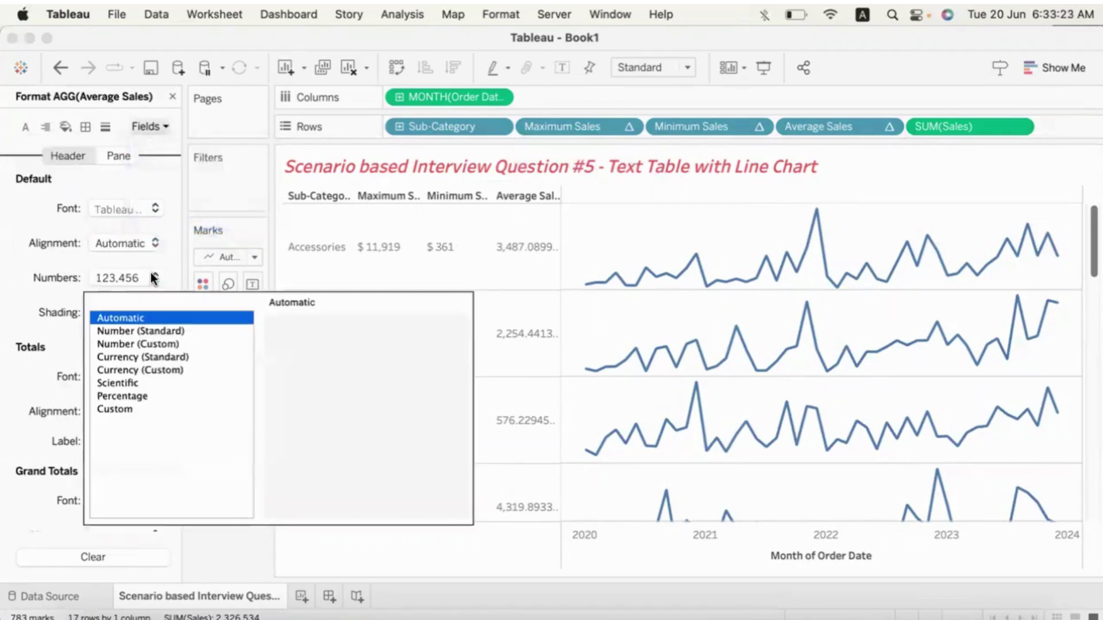
{"action": "left_click", "coordinate": [146, 370]}
{"action": "double_click", "coordinate": [321, 349]}
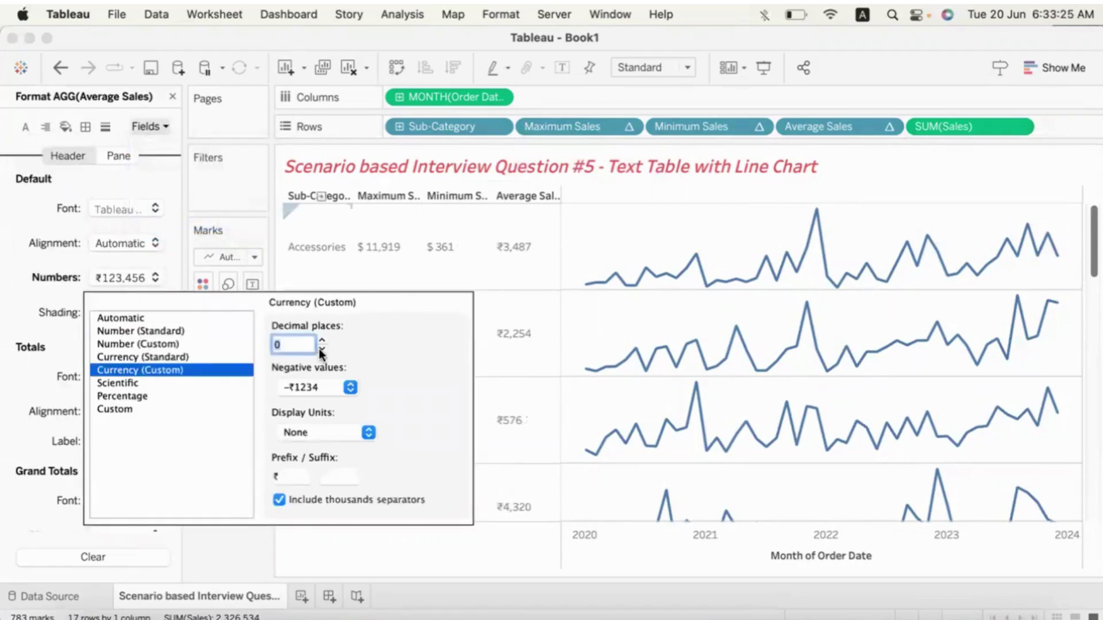
{"action": "left_click", "coordinate": [287, 475]}
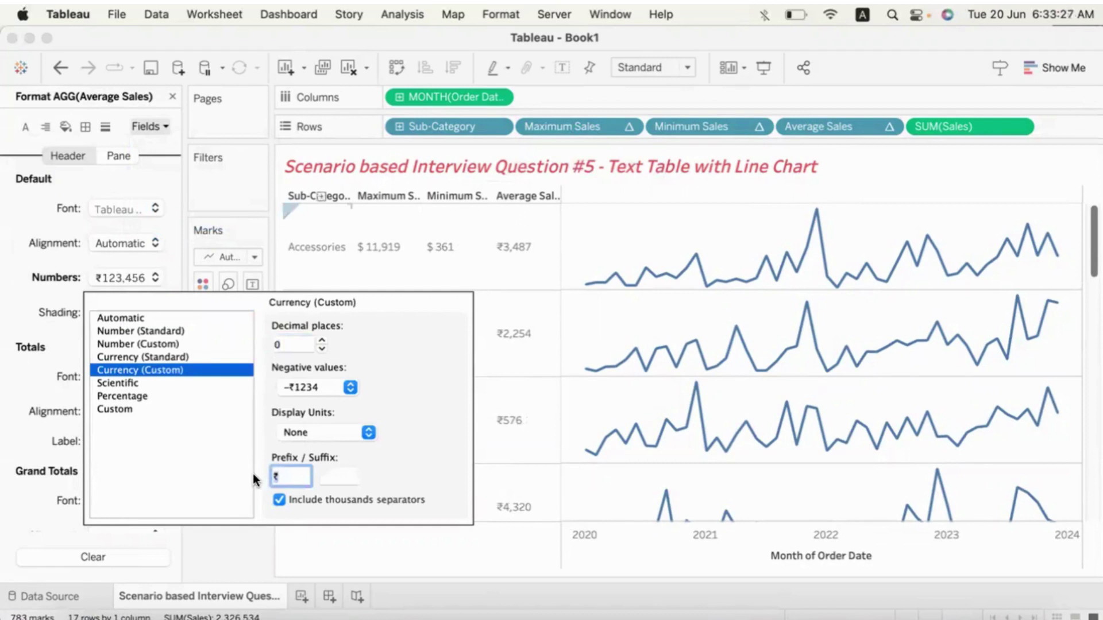
{"action": "type", "text": "$"}
{"action": "left_click", "coordinate": [248, 541]}
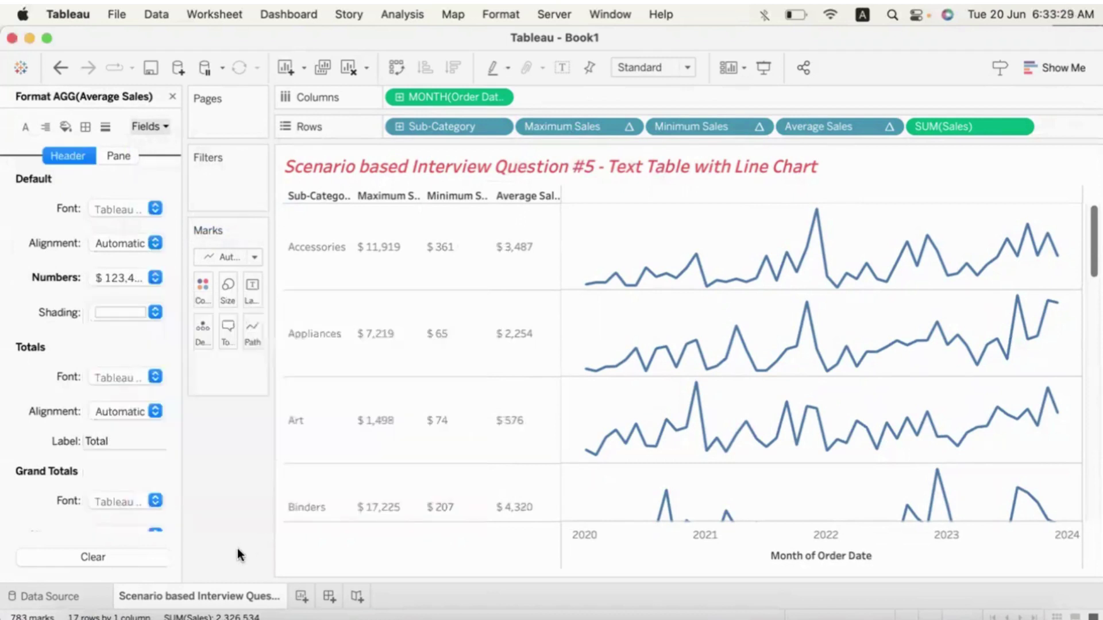
{"action": "left_click", "coordinate": [173, 96]}
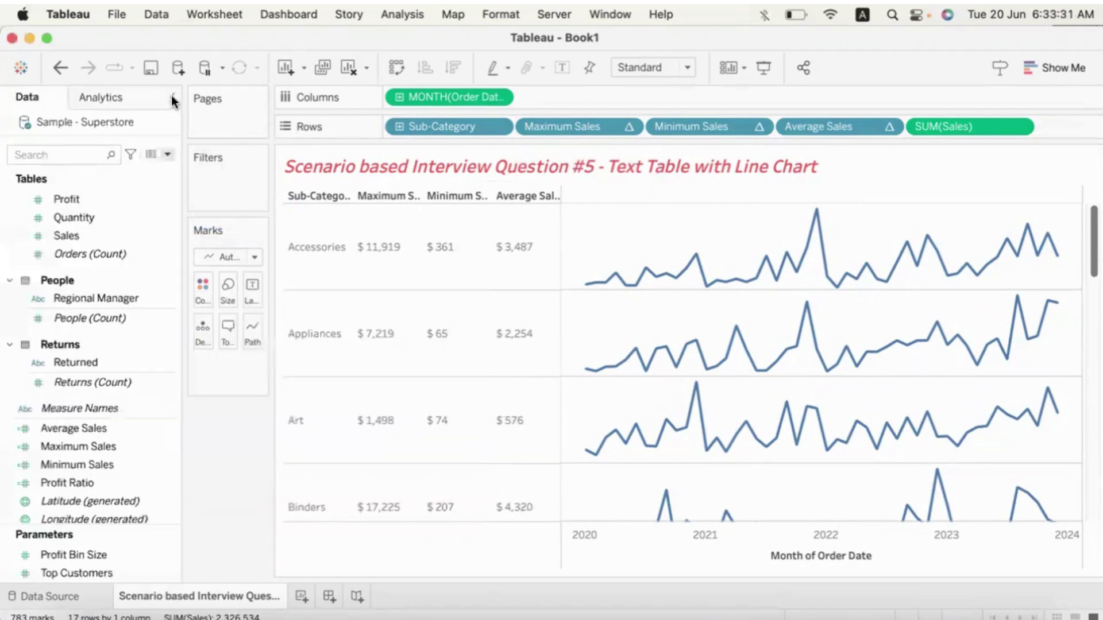
- Look through the sub-category rows and fit the worksheet to Entire View
{"action": "scroll", "coordinate": [664, 367], "scroll_direction": "down", "scroll_amount": 10}
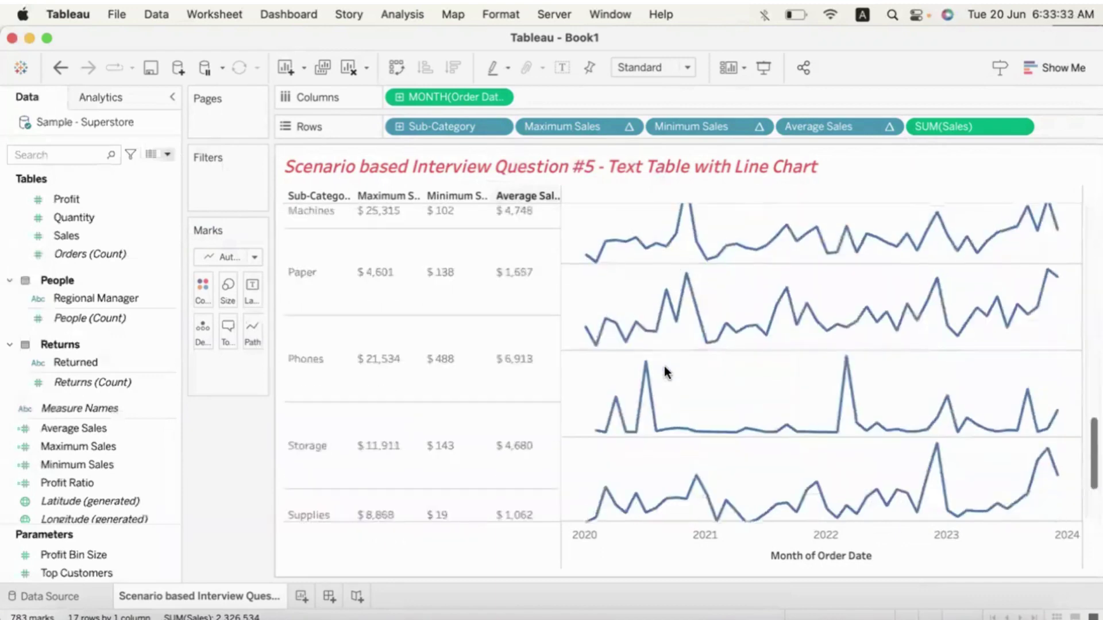
{"action": "scroll", "coordinate": [664, 373], "scroll_direction": "up", "scroll_amount": 10}
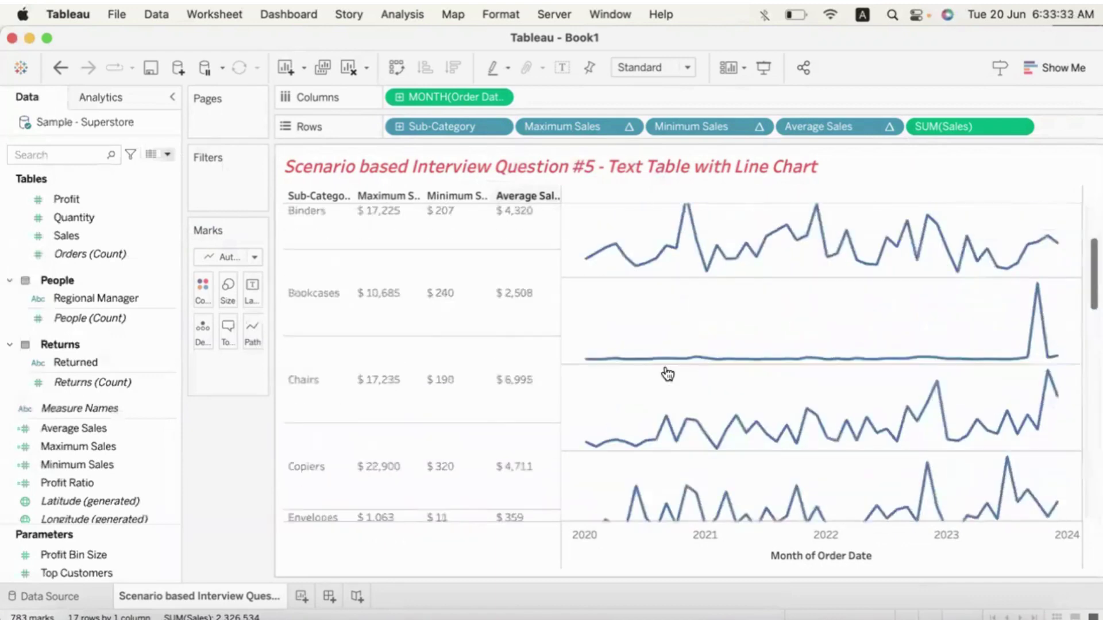
{"action": "left_click_drag", "start_coordinate": [1093, 225], "coordinate": [1067, 122]}
{"action": "left_click", "coordinate": [687, 69]}
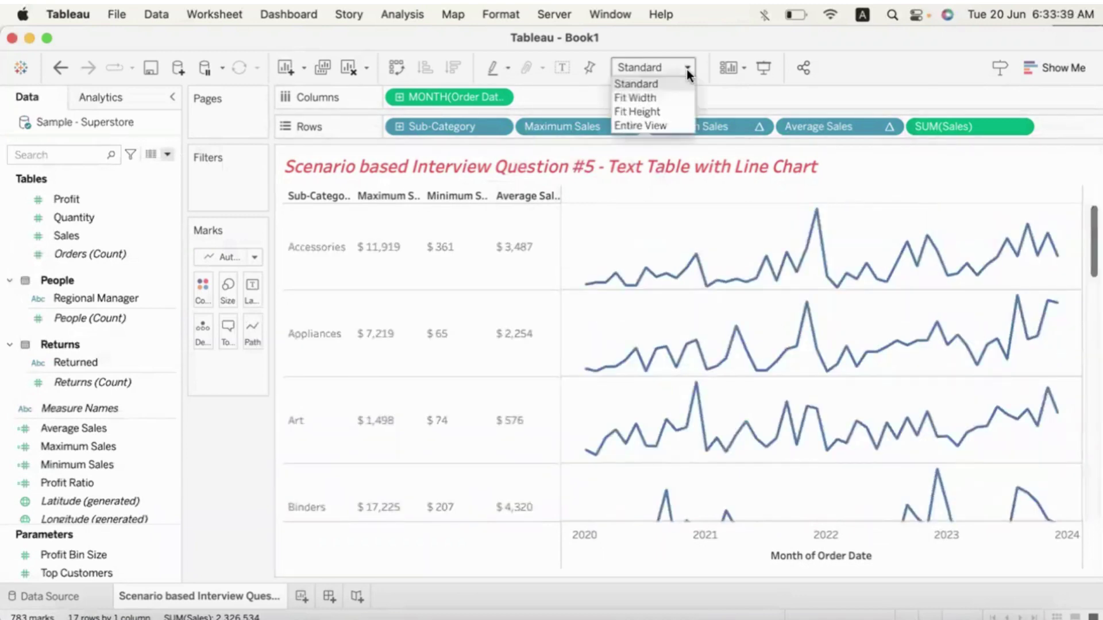
{"action": "left_click", "coordinate": [651, 119]}
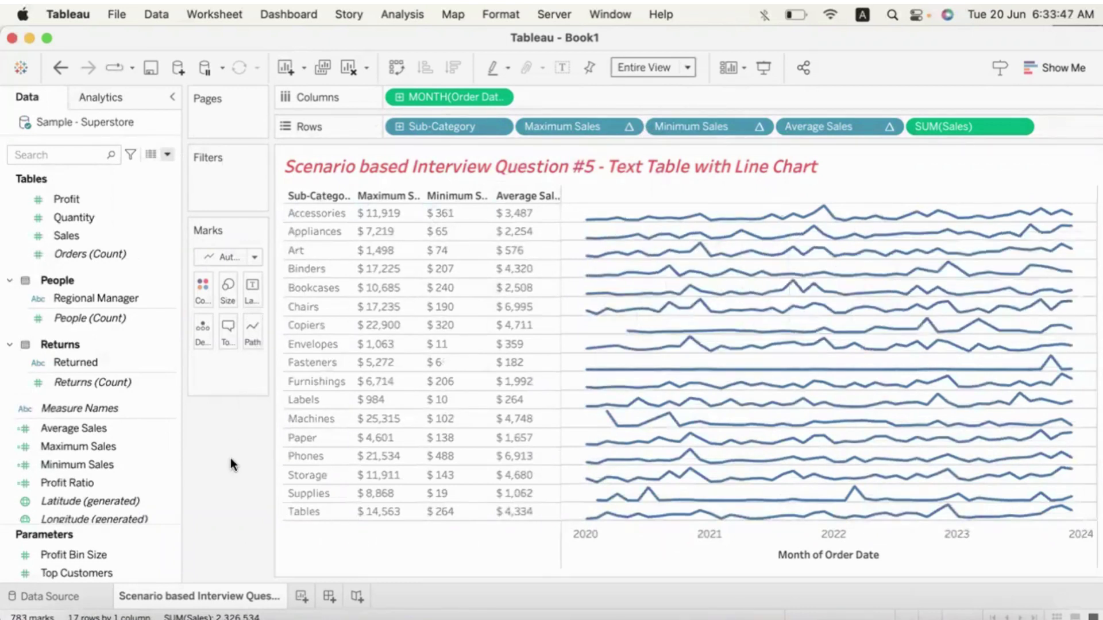
- Recolour the sales lines to the dark teal shade from the palette
{"action": "left_click", "coordinate": [201, 292]}
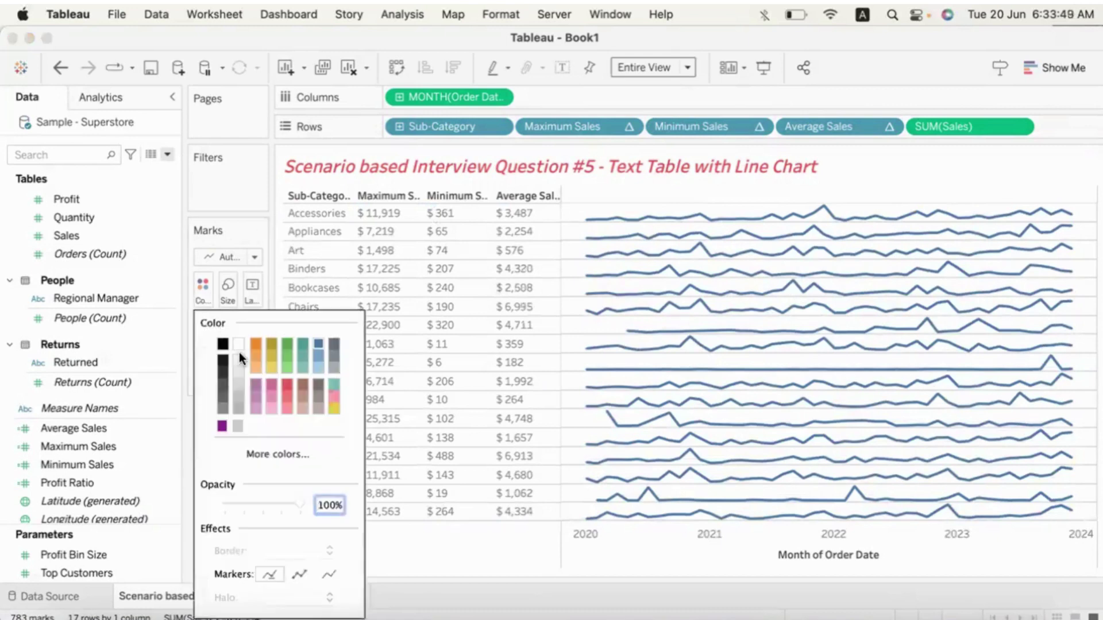
{"action": "left_click", "coordinate": [253, 343]}
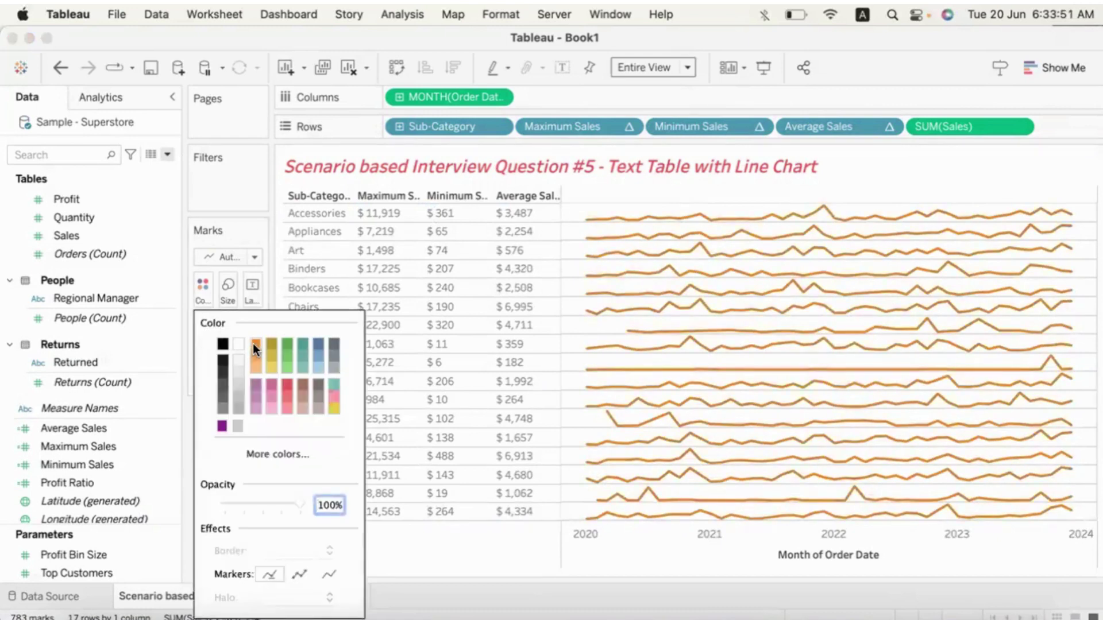
{"action": "left_click", "coordinate": [300, 342]}
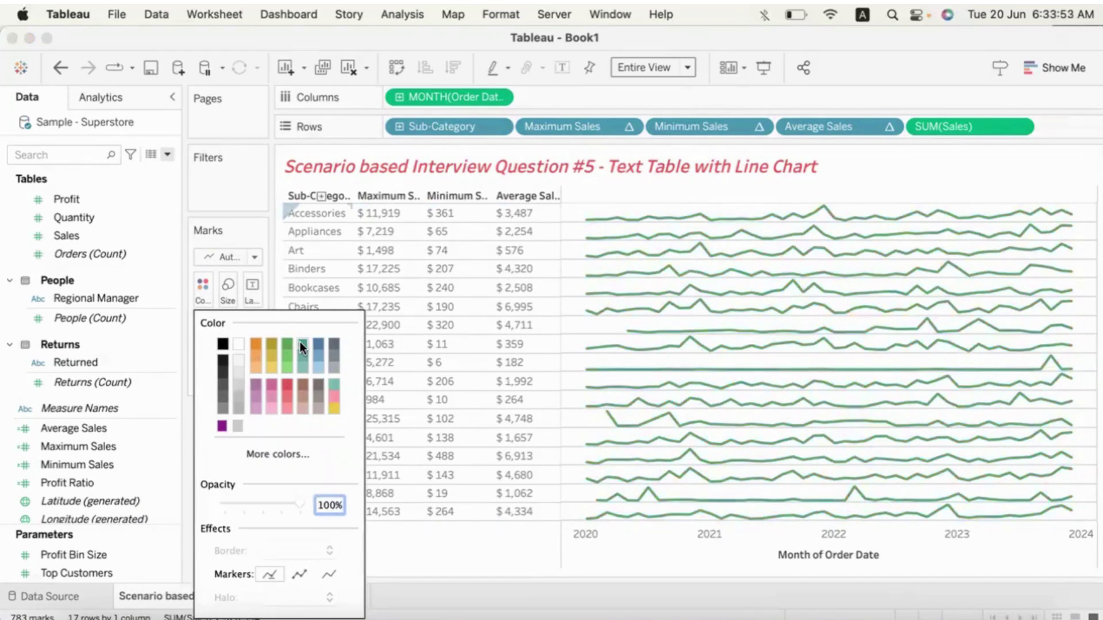
{"action": "left_click", "coordinate": [426, 560]}
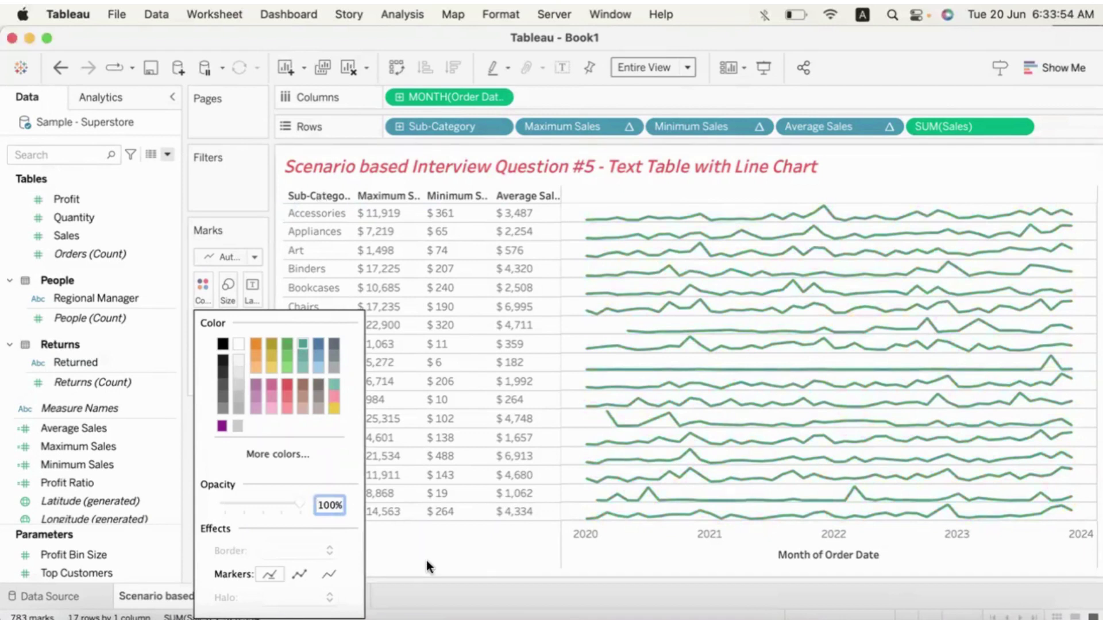
- Hide the Month of Order Date axis header below the line charts
{"action": "left_click", "coordinate": [626, 549]}
{"action": "right_click", "coordinate": [626, 548]}
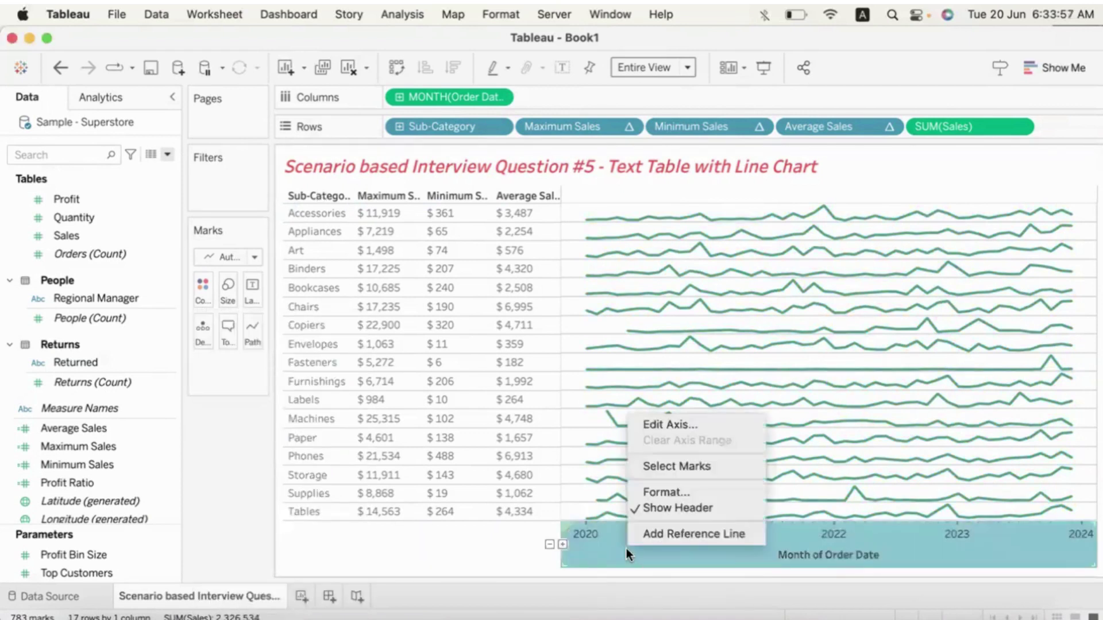
{"action": "left_click", "coordinate": [637, 507]}
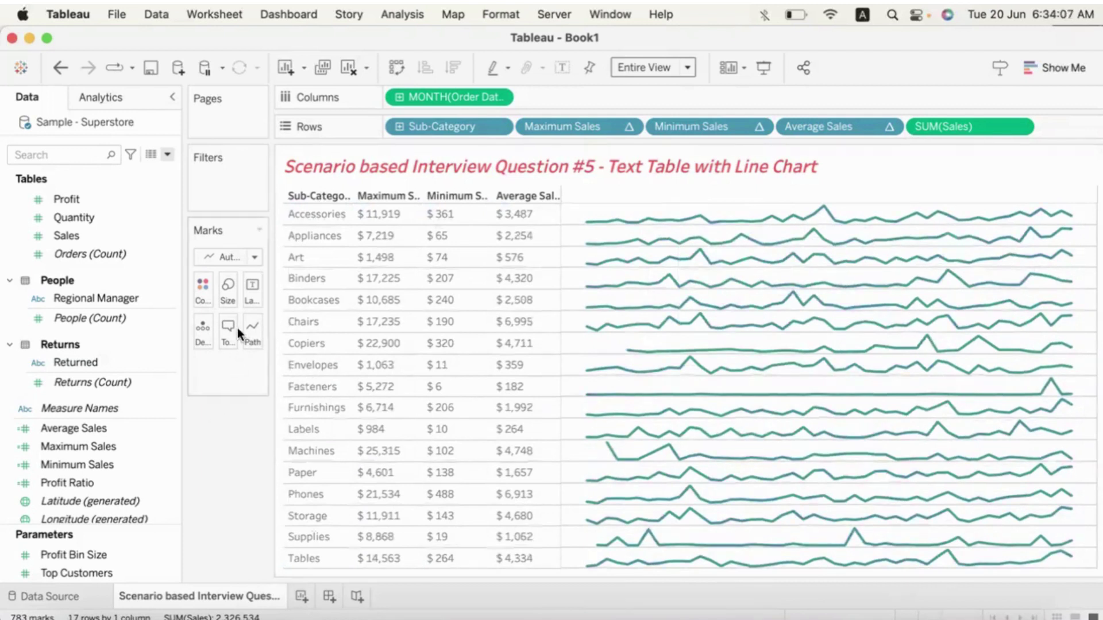
- Try the Bar mark type for the monthly sales charts and return the marks to Automatic
{"action": "left_click", "coordinate": [254, 258]}
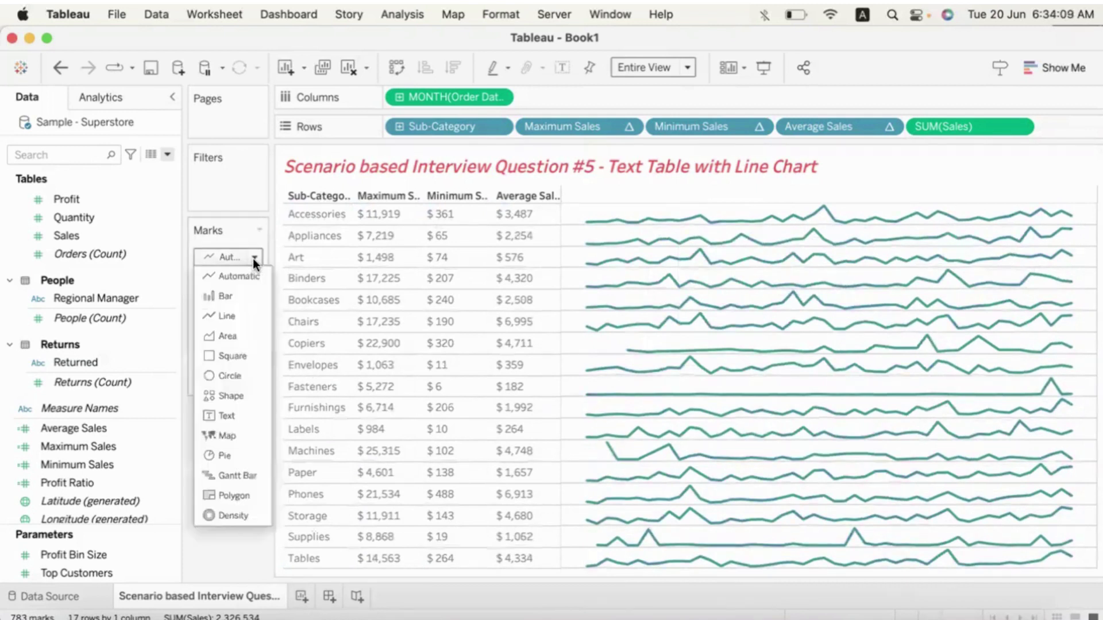
{"action": "left_click", "coordinate": [230, 289]}
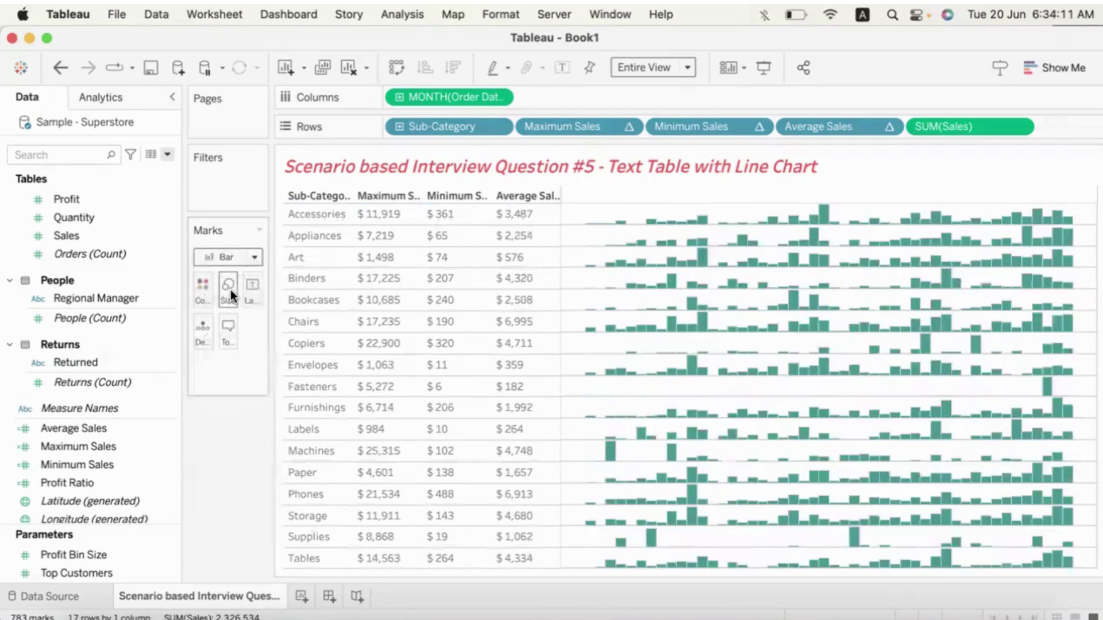
{"action": "mouse_move", "coordinate": [769, 305]}
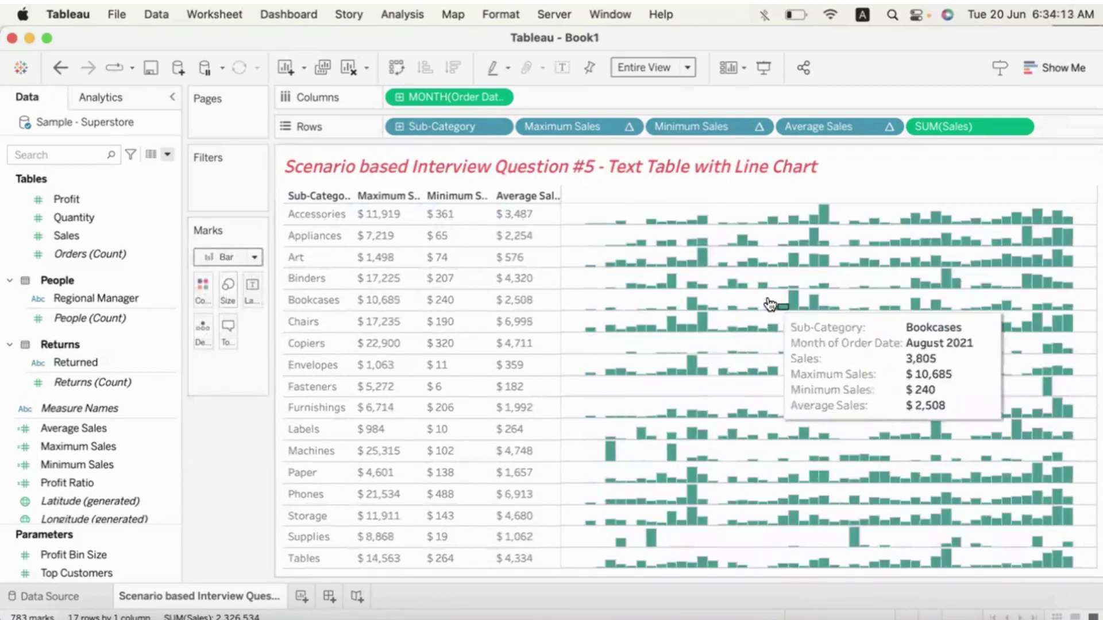
{"action": "left_click", "coordinate": [254, 256]}
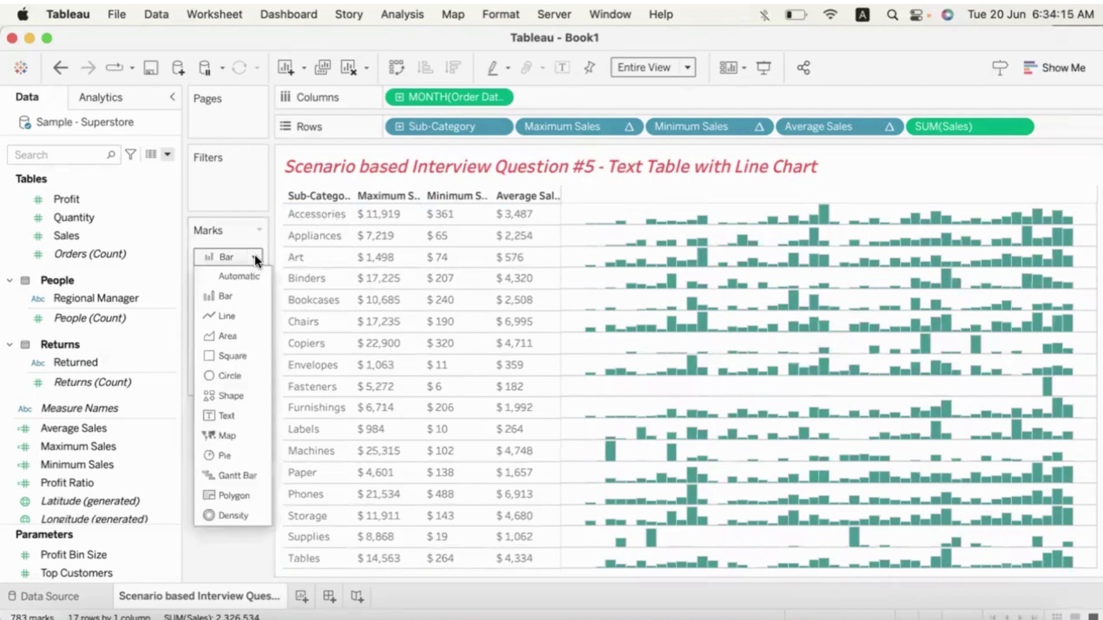
{"action": "left_click", "coordinate": [232, 278]}
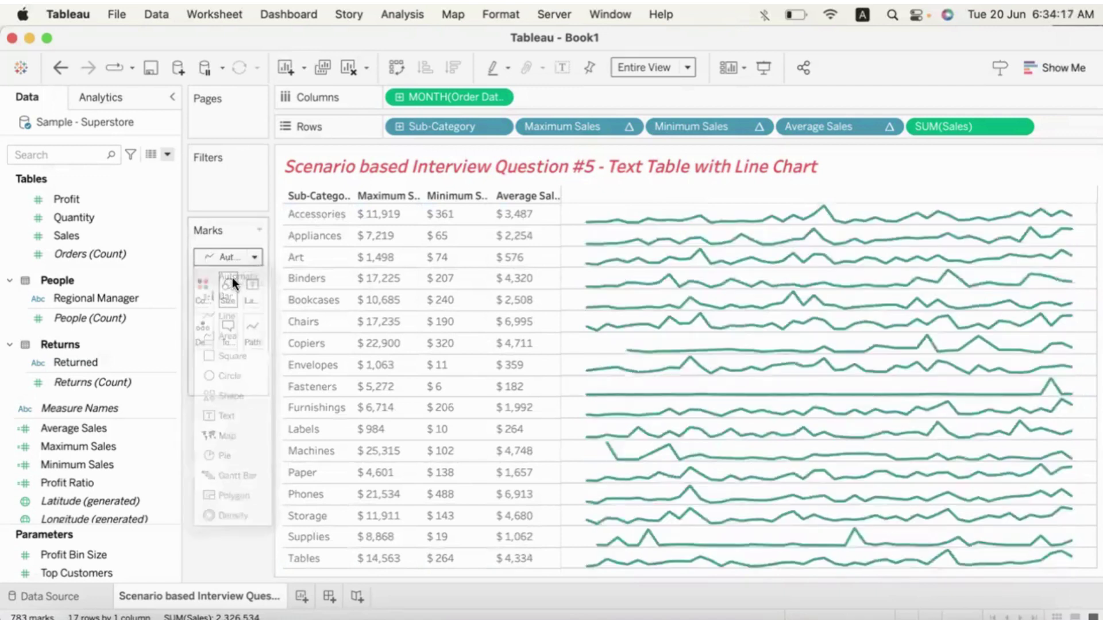